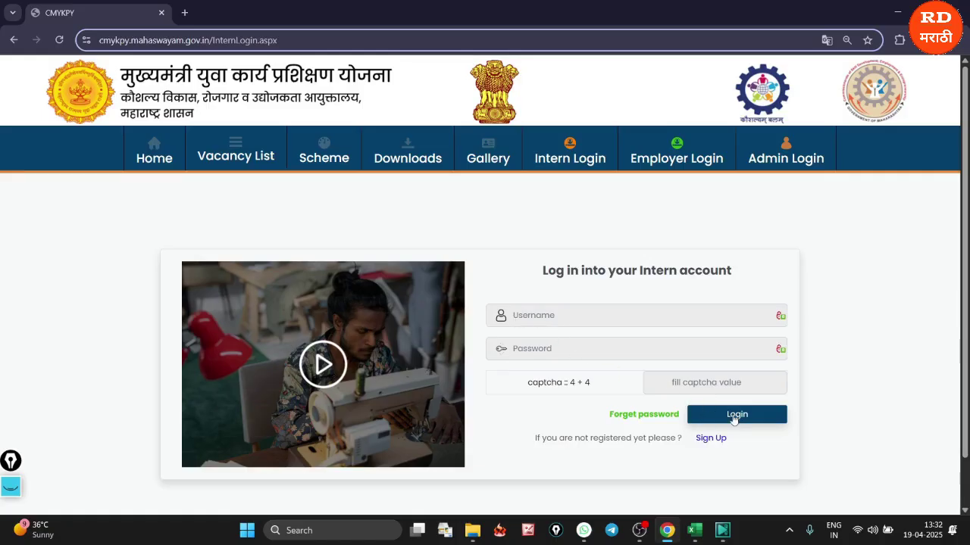
Dismiss the autofill popup on the intern login form and open the 'Forget password' page
click(556, 317)
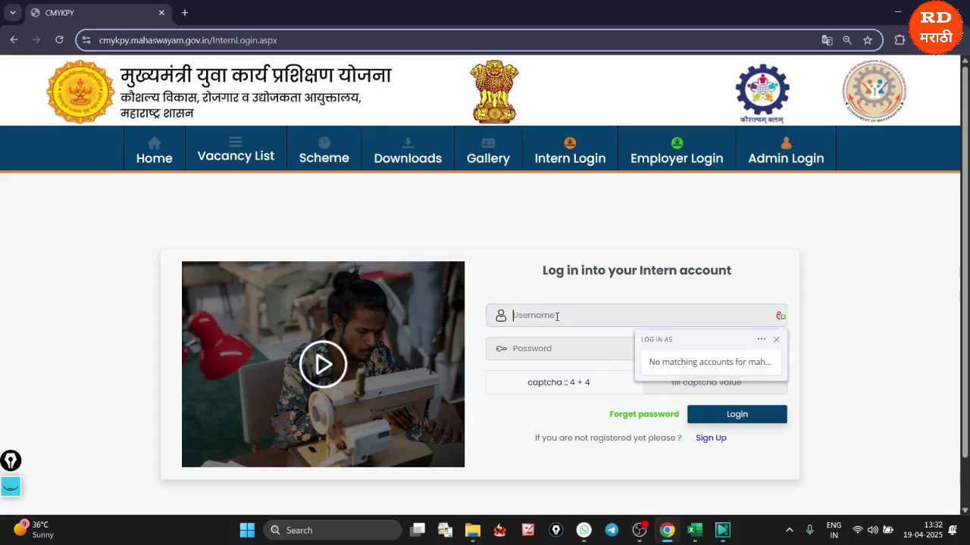
click(520, 350)
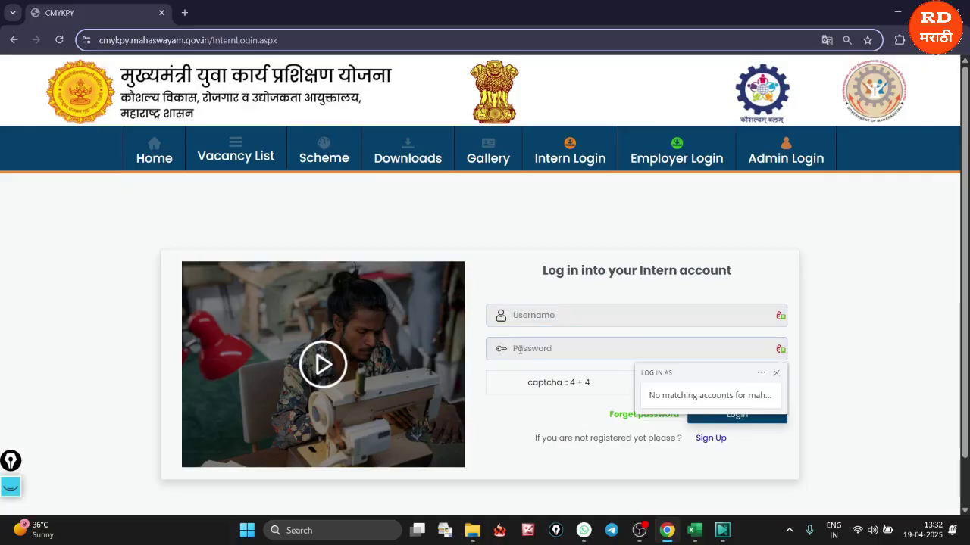
click(777, 375)
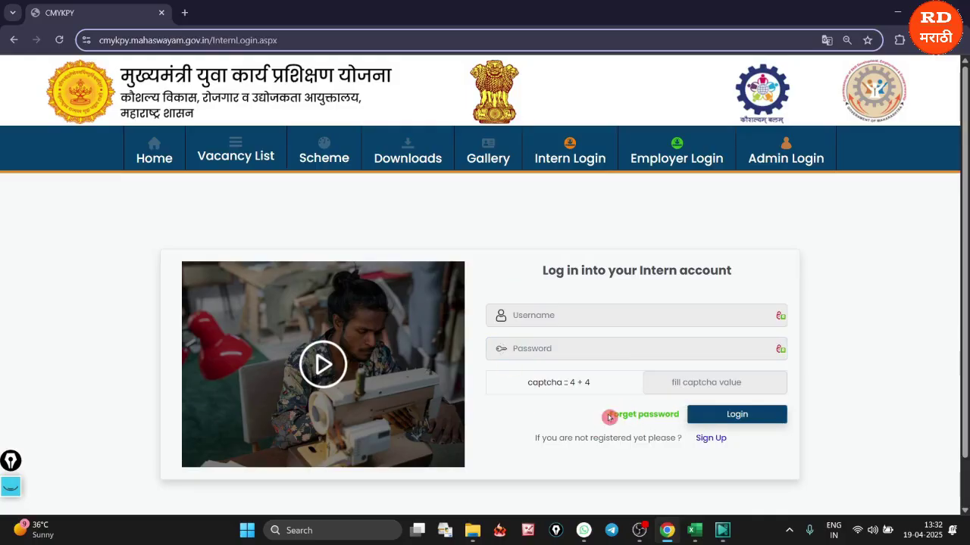
drag(606, 415, 682, 415)
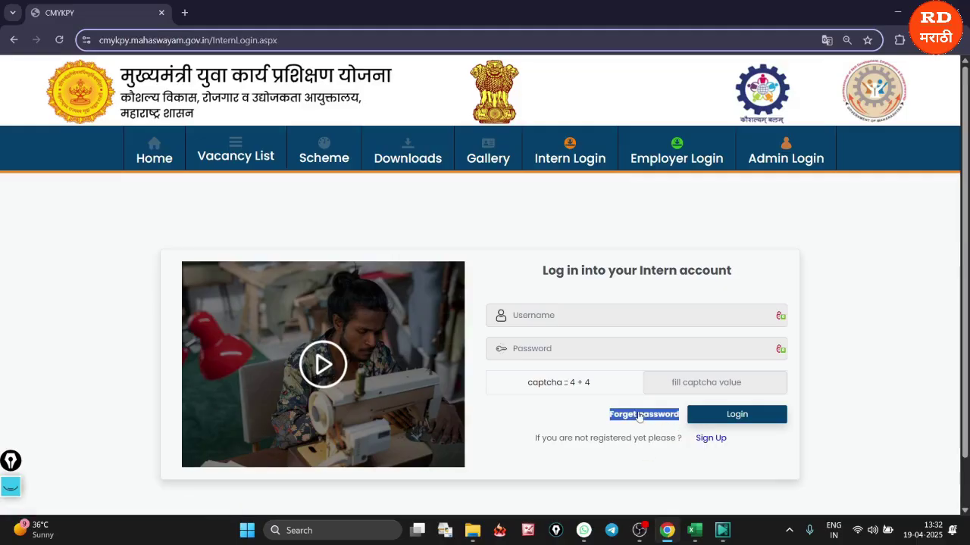
click(580, 415)
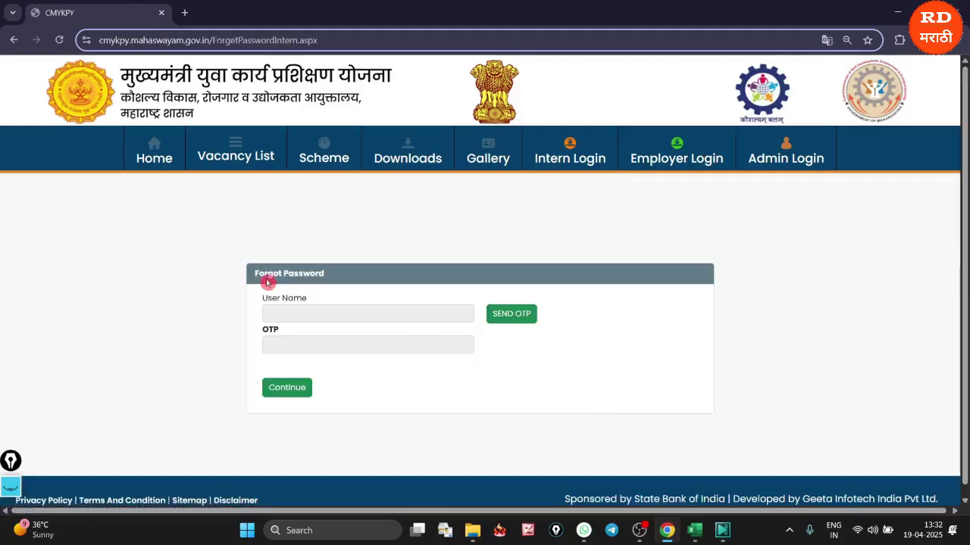
Review the User Name and OTP fields, then go back to Intern Login
drag(262, 299, 311, 302)
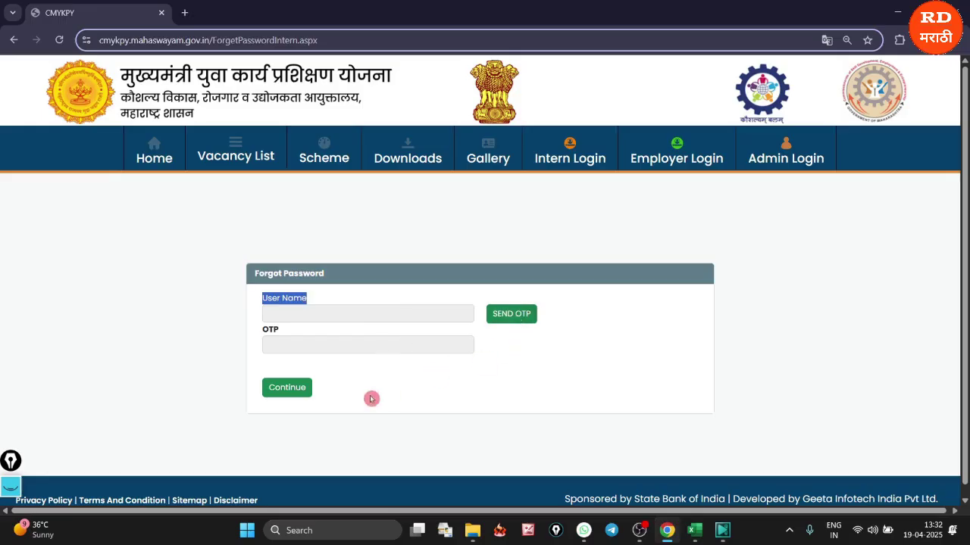
drag(262, 331, 280, 334)
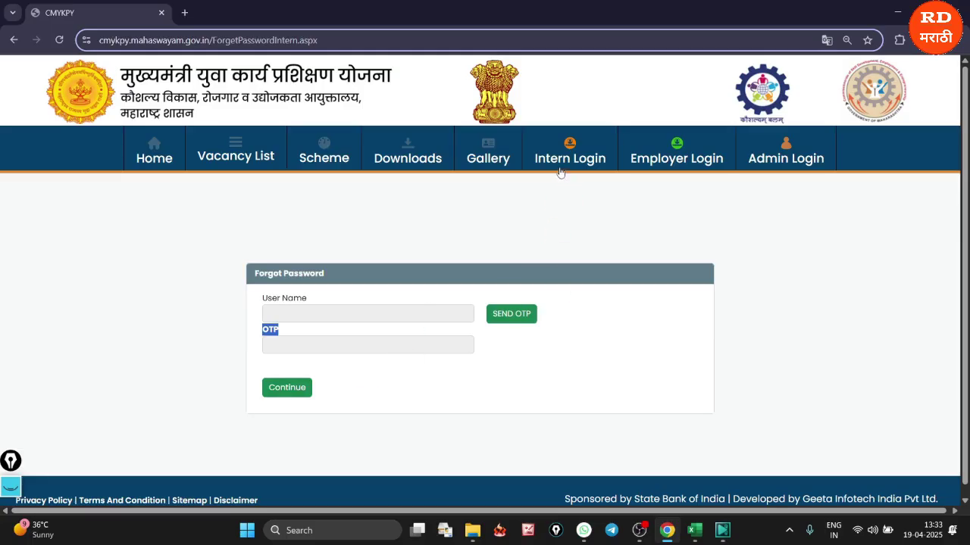
click(581, 159)
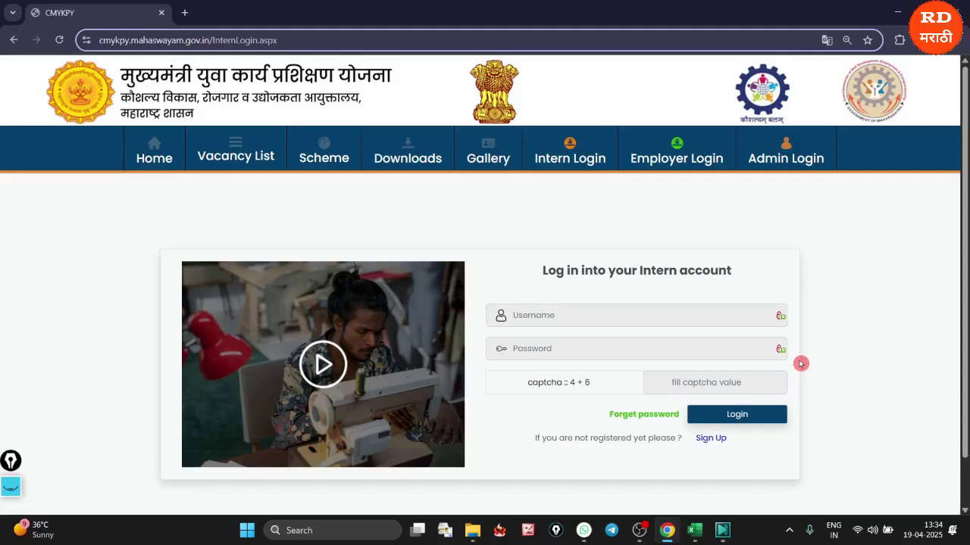
Start a Sign Up, fill in the saved Aadhaar number and request an OTP
click(709, 439)
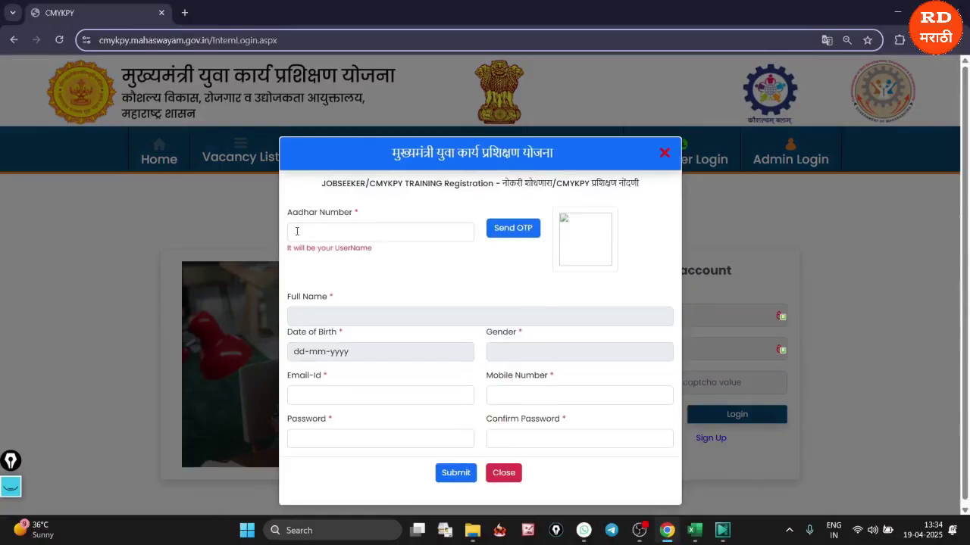
click(304, 234)
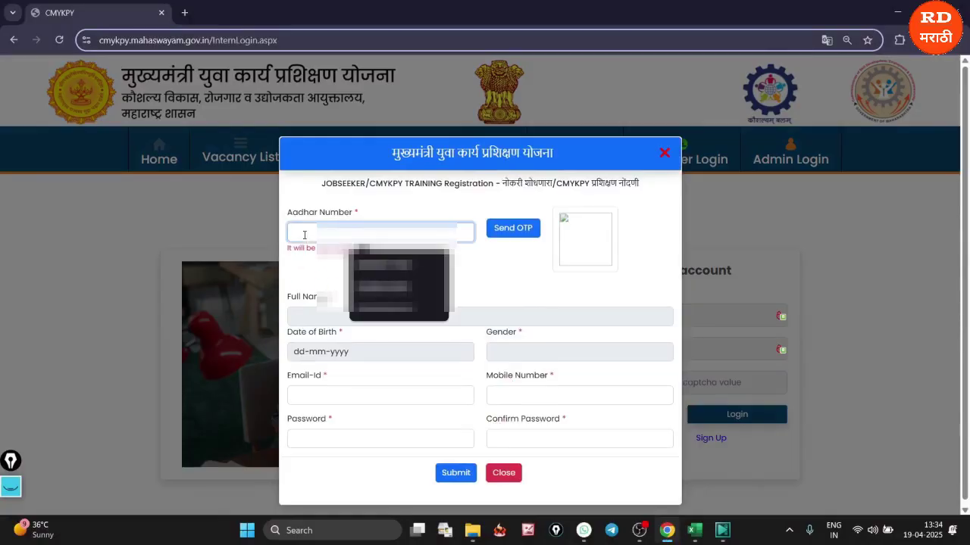
click(385, 266)
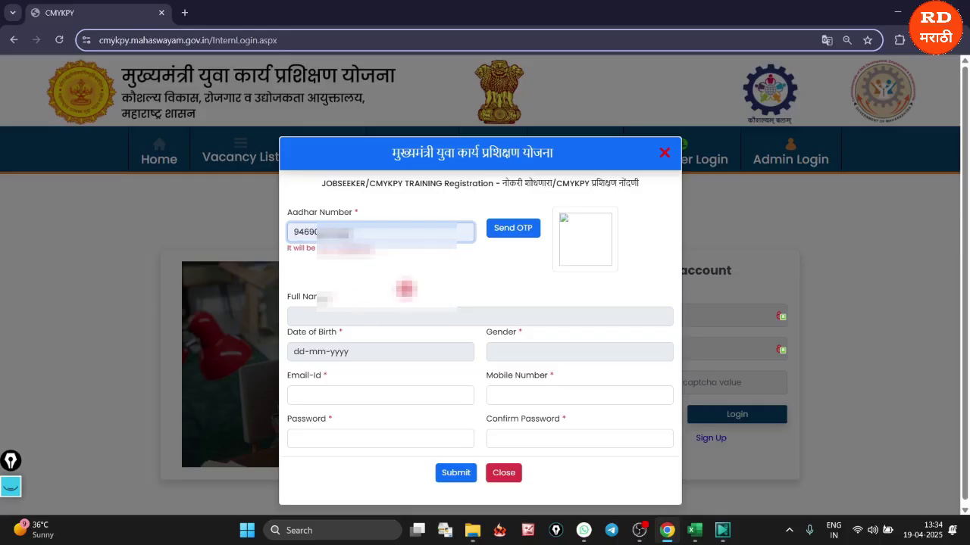
click(504, 232)
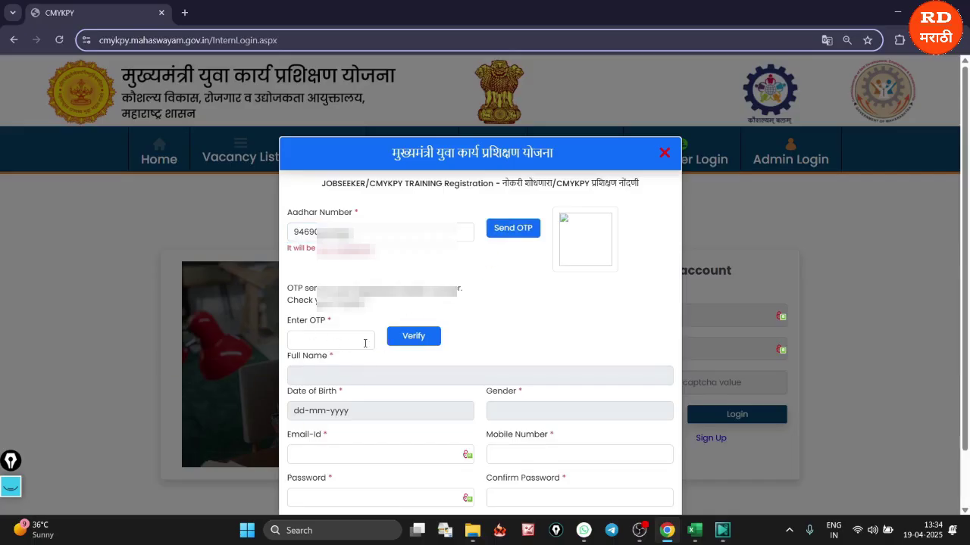
Enter the received Aadhaar OTP and verify it
click(314, 340)
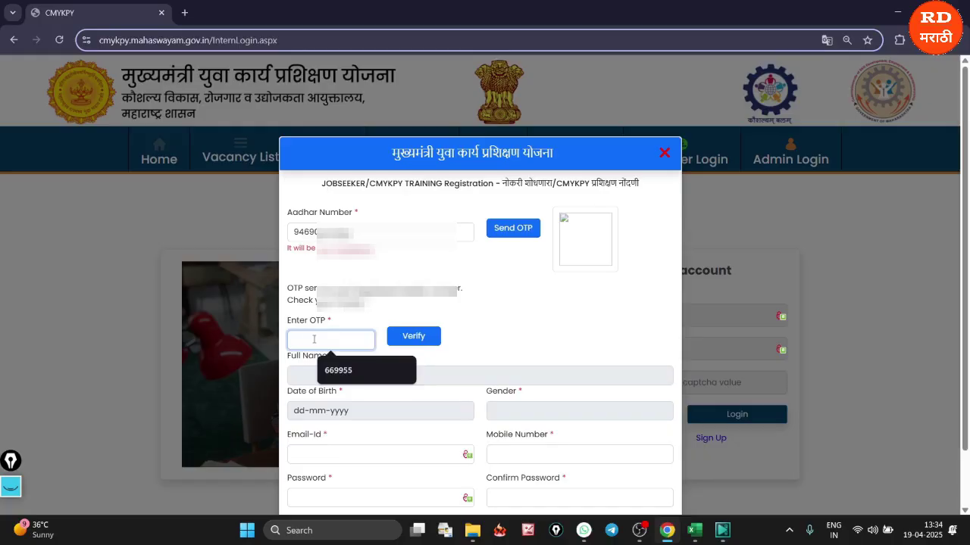
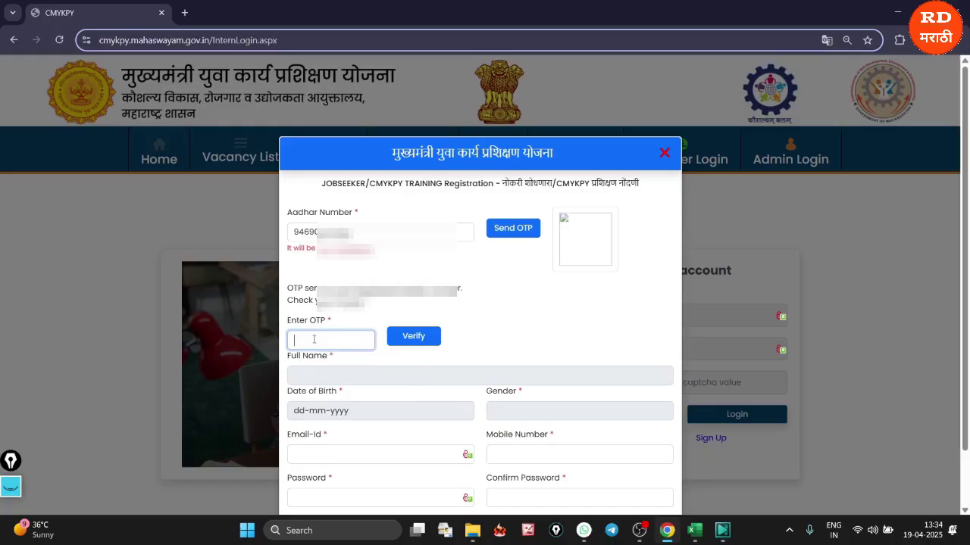
click(424, 341)
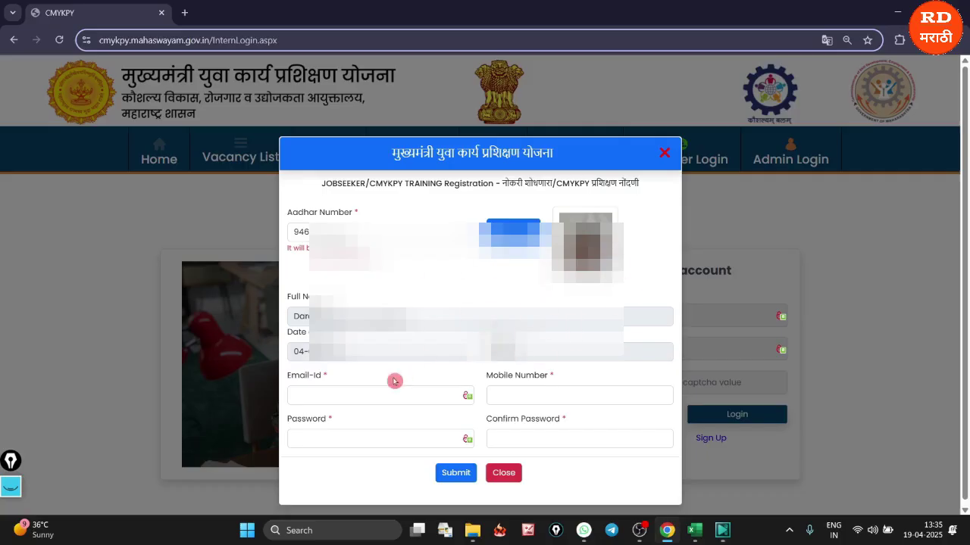
Fill in the registration e-mail, Password and Confirm Password fields
click(312, 393)
click(304, 470)
drag(291, 422, 342, 424)
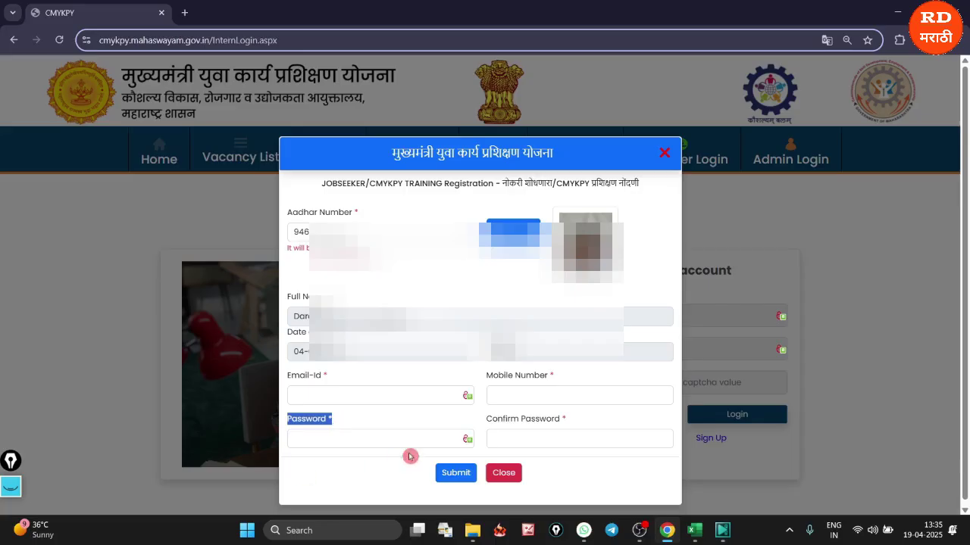
click(489, 423)
drag(489, 423, 561, 423)
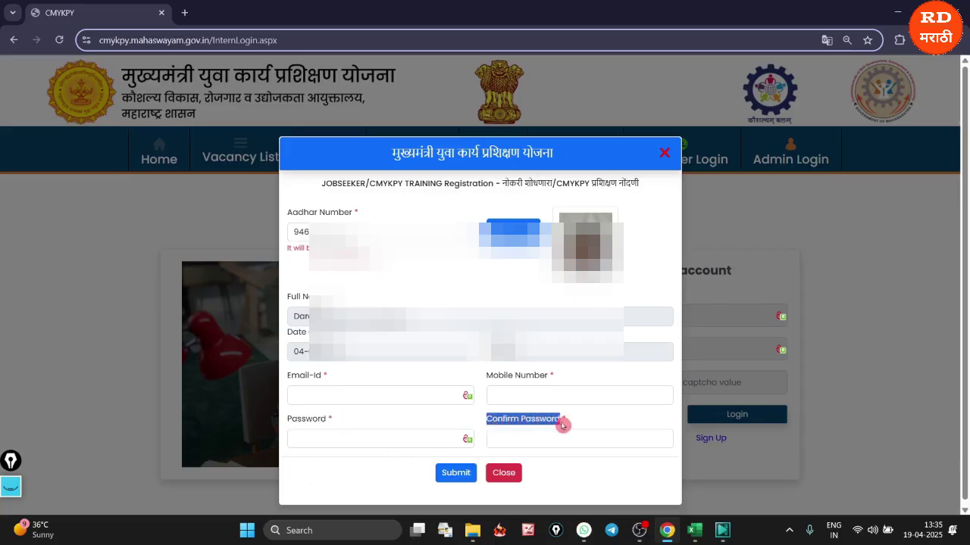
Submit the registration and continue to the intern login page from the success message
click(458, 477)
click(360, 494)
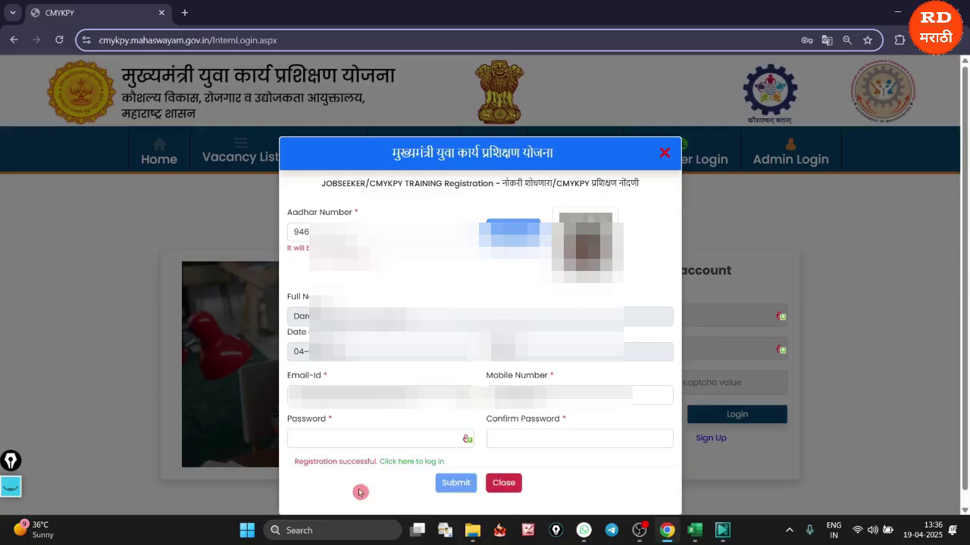
drag(295, 461, 379, 460)
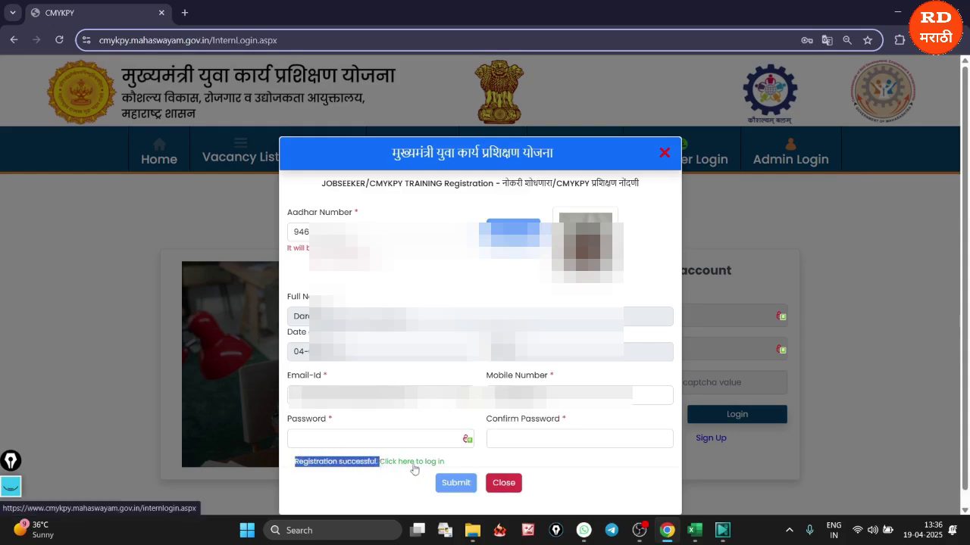
click(381, 473)
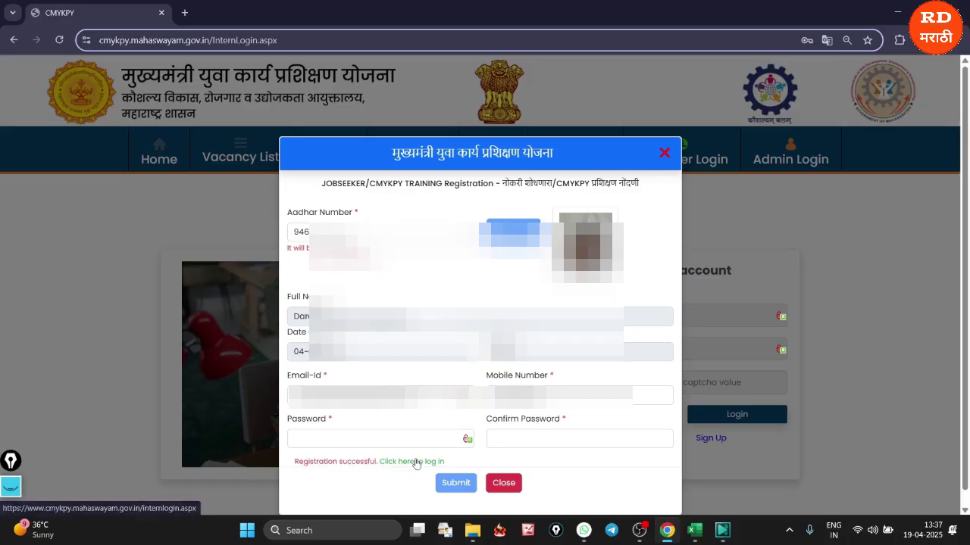
click(456, 481)
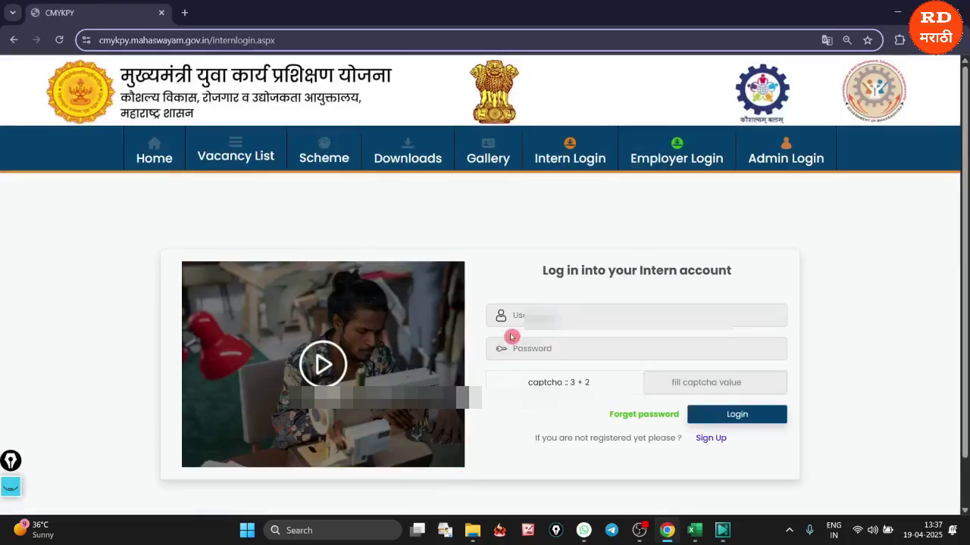
Enter the intern username and password on the login form
click(521, 319)
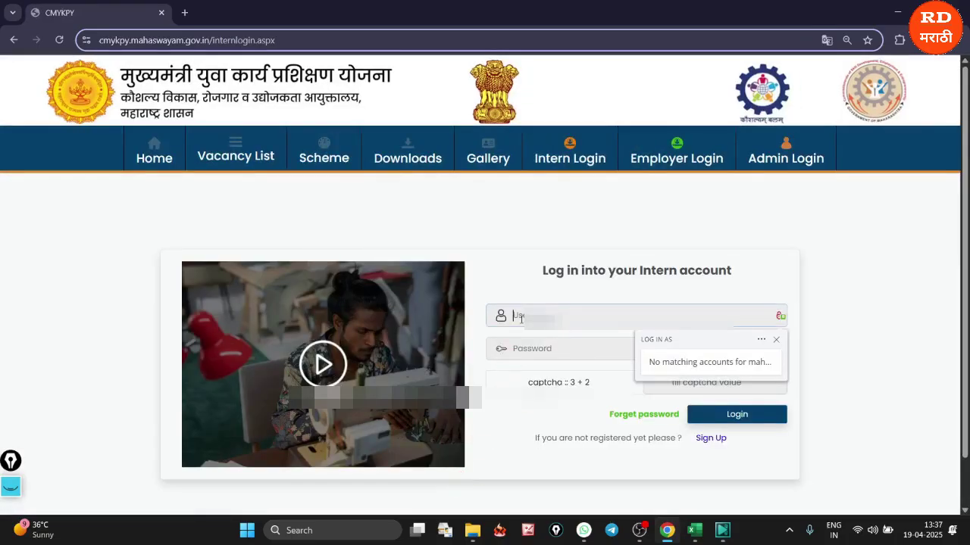
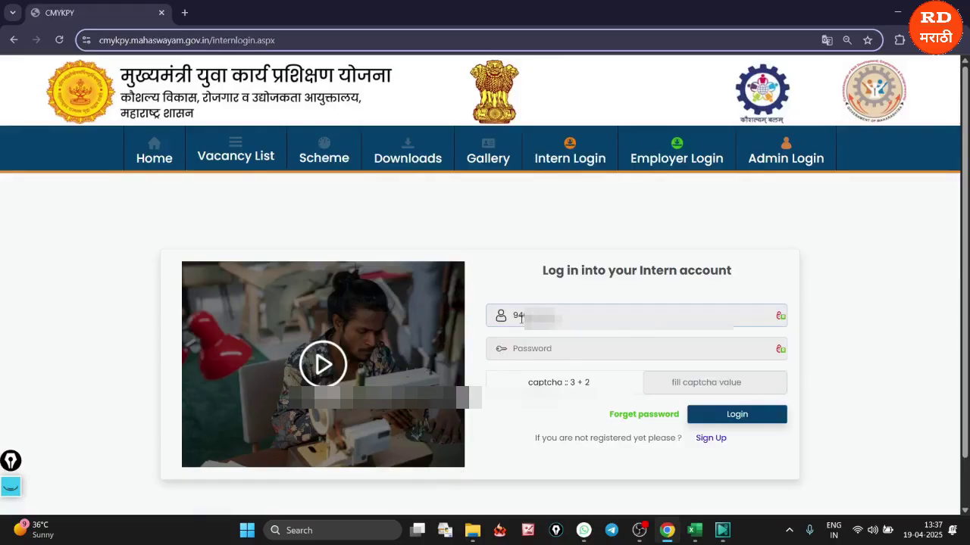
key(Tab)
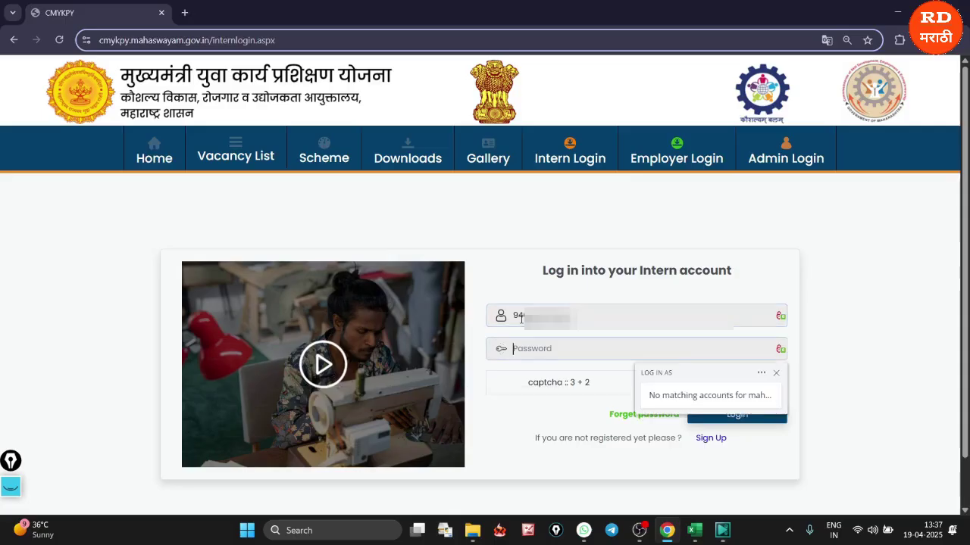
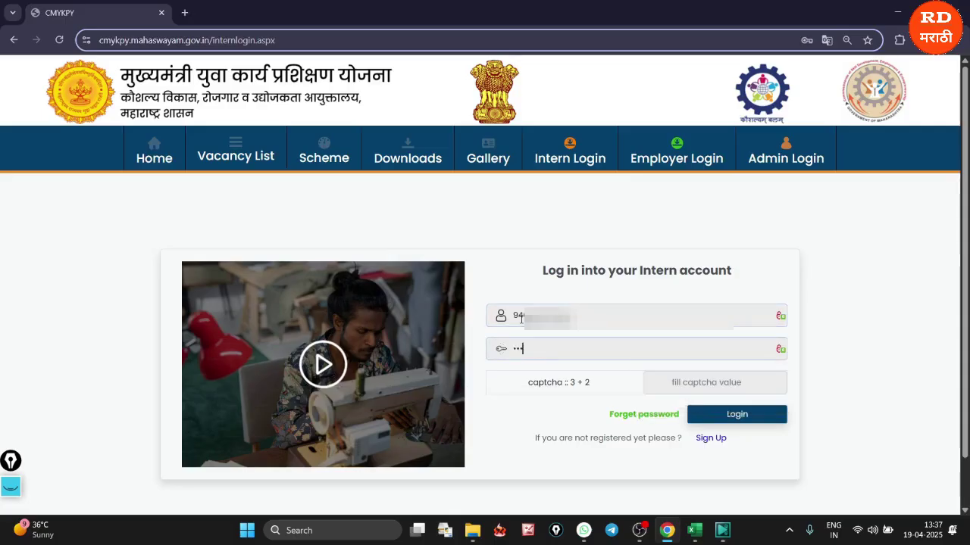
key(Return)
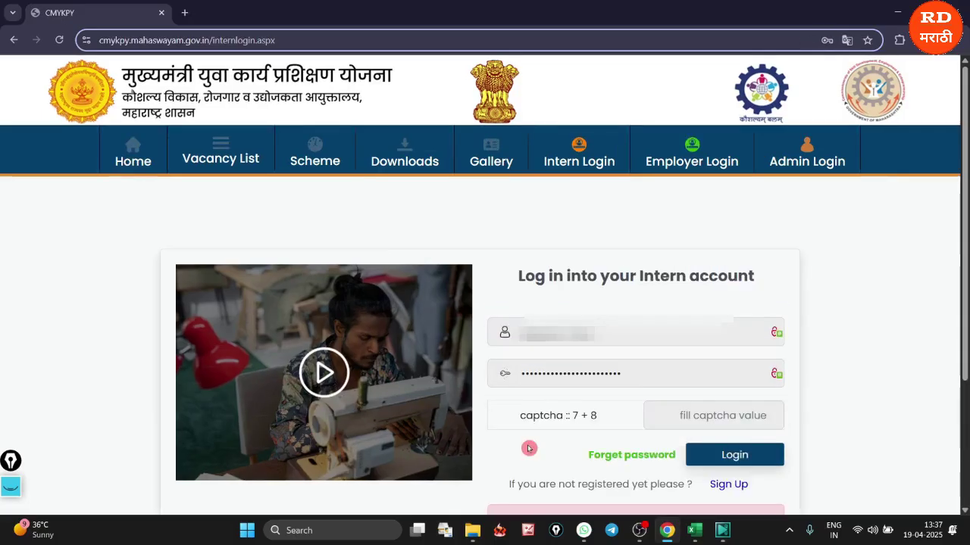
Answer the 7 + 8 captcha with 15 and log in
click(521, 420)
drag(521, 420, 601, 425)
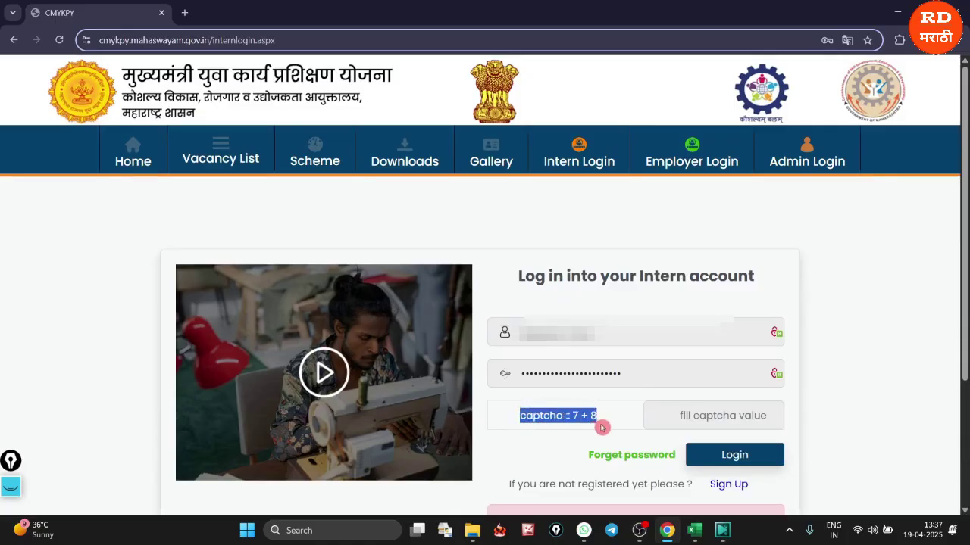
click(570, 438)
click(678, 415)
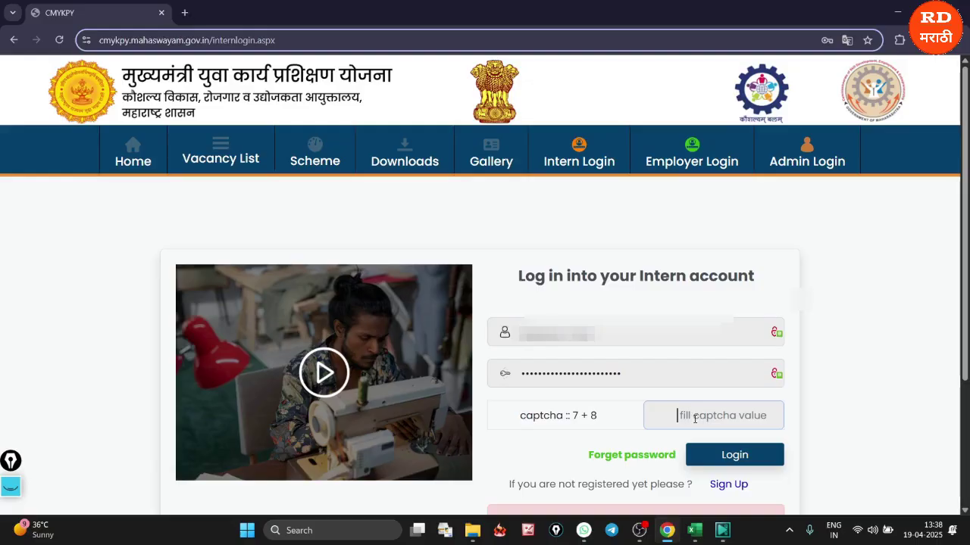
text(15)
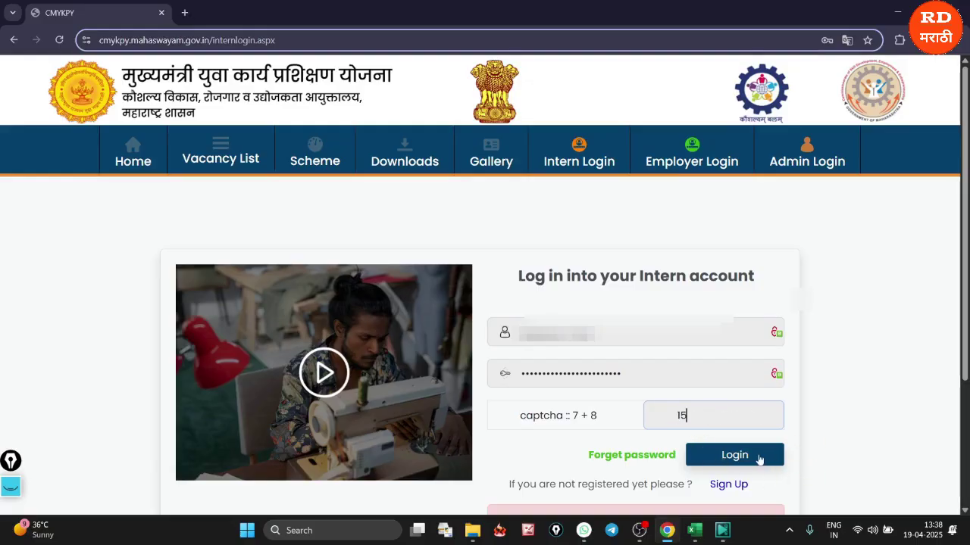
click(759, 459)
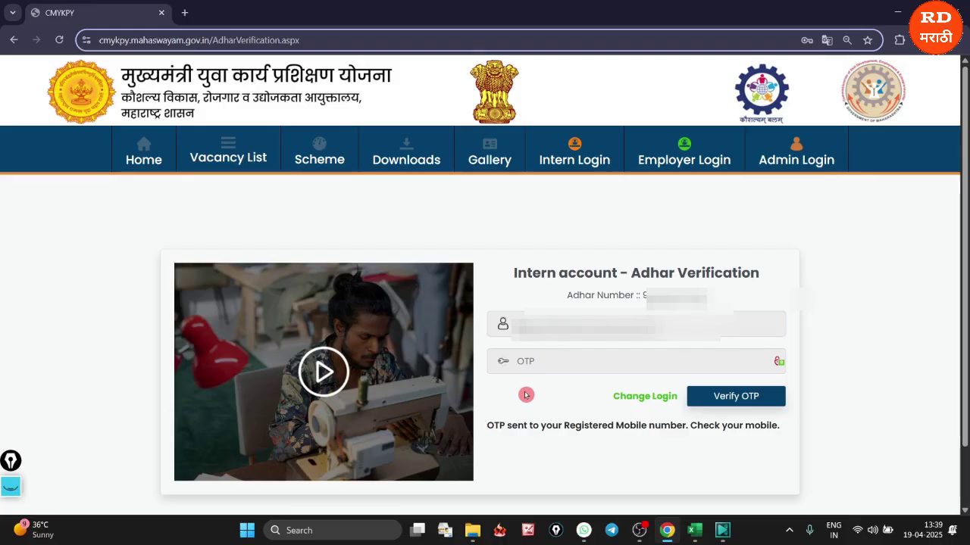
Enter the mobile OTP, verify it, and go to the My Profile form
click(530, 372)
text(•)
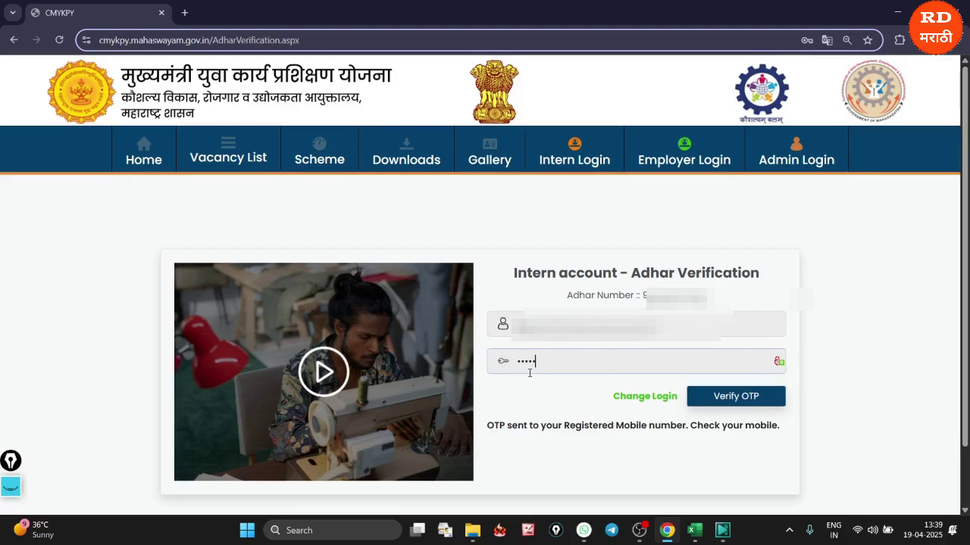
text(•)
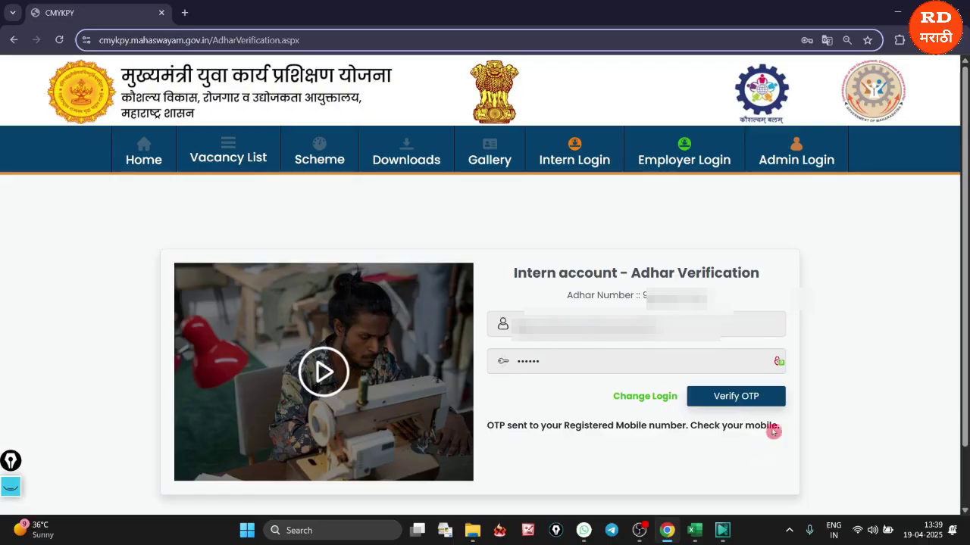
click(741, 406)
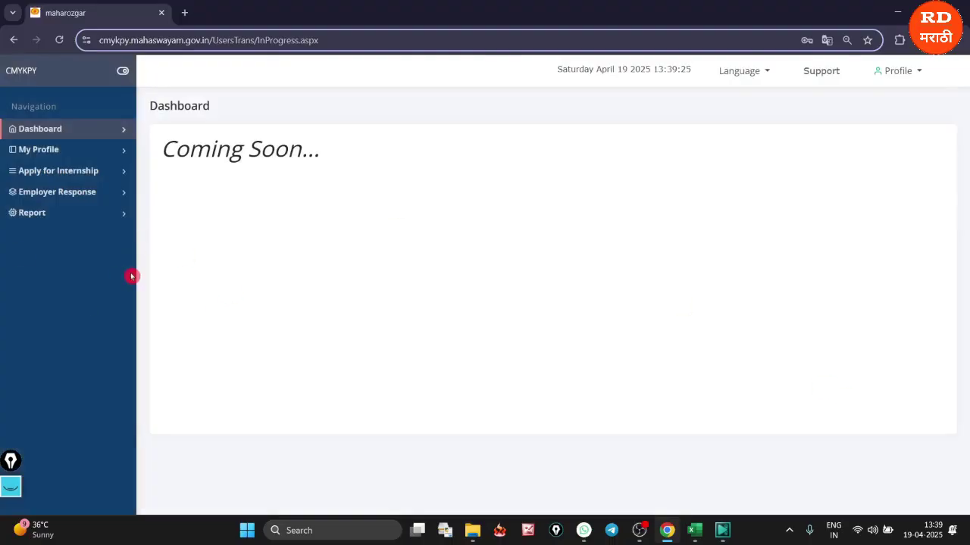
click(38, 149)
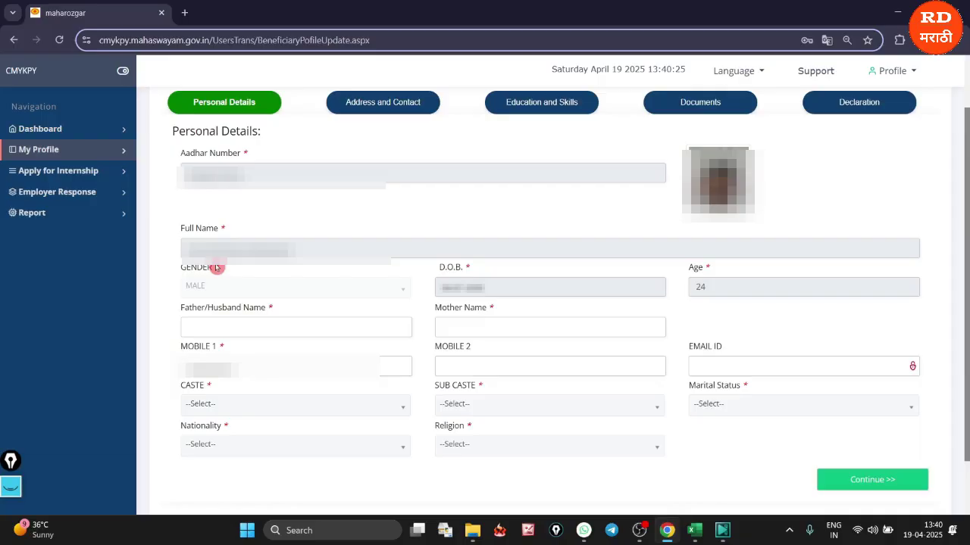
Fill in the Father/Husband name, Mother name, second mobile and e-mail fields
click(201, 327)
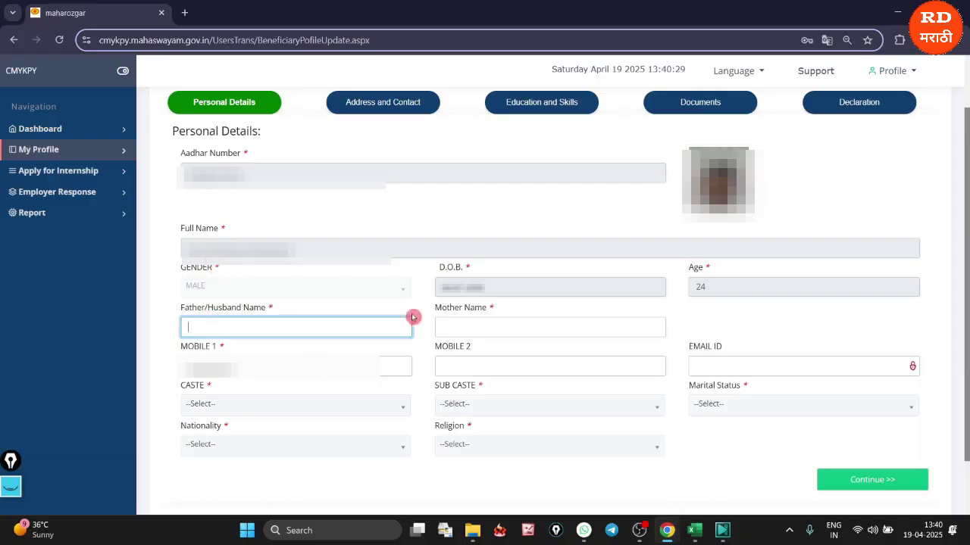
click(461, 325)
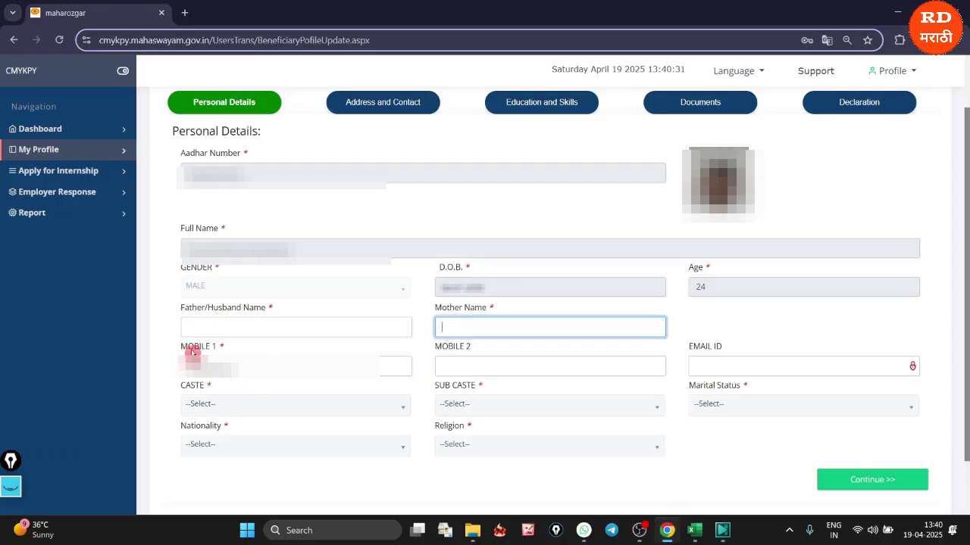
click(455, 366)
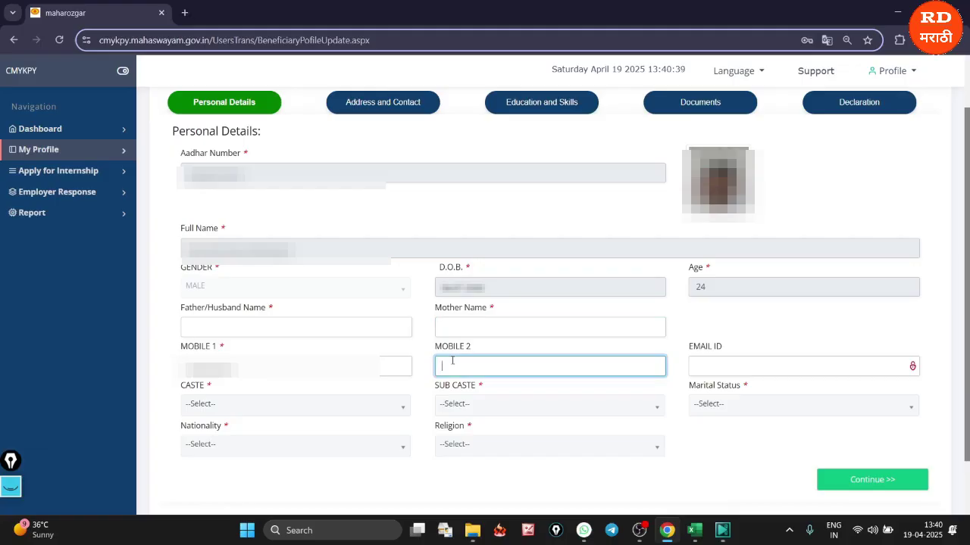
click(220, 349)
drag(264, 309, 280, 311)
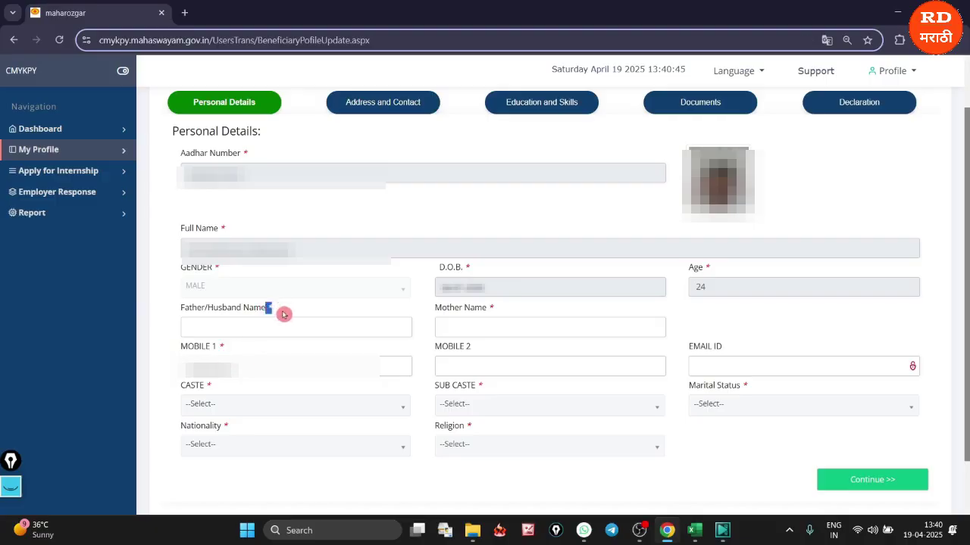
click(715, 365)
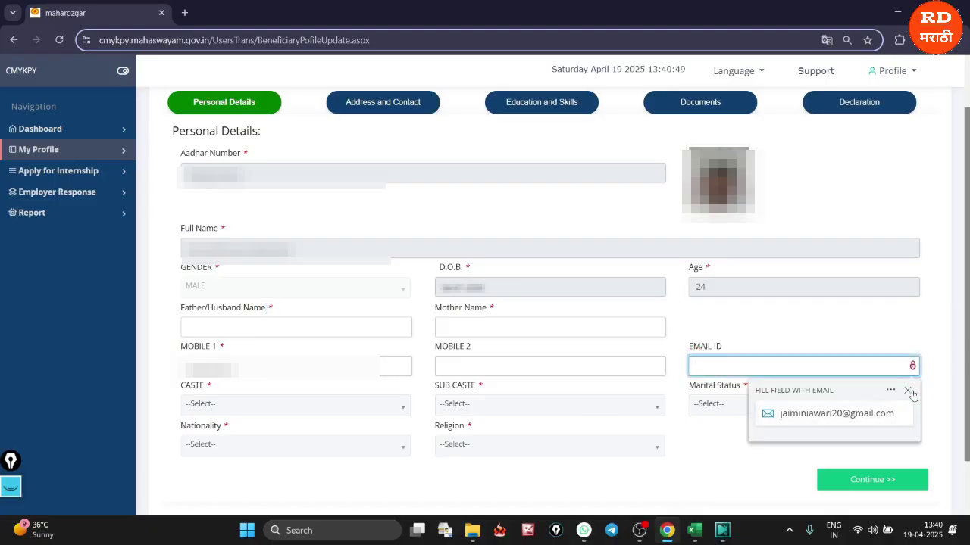
click(907, 391)
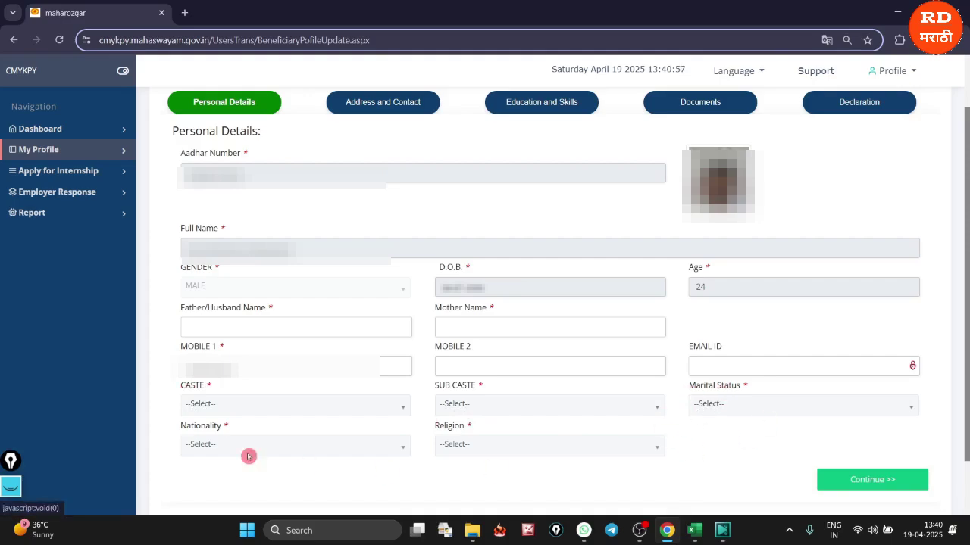
Set Nationality to Indian, Religion to Hindu and Marital Status to Unmarried
click(220, 447)
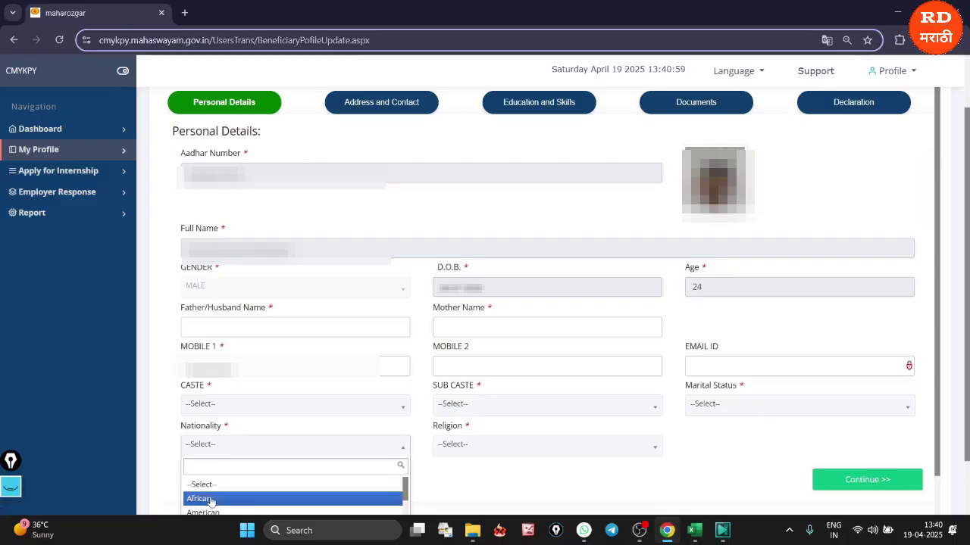
text(ind)
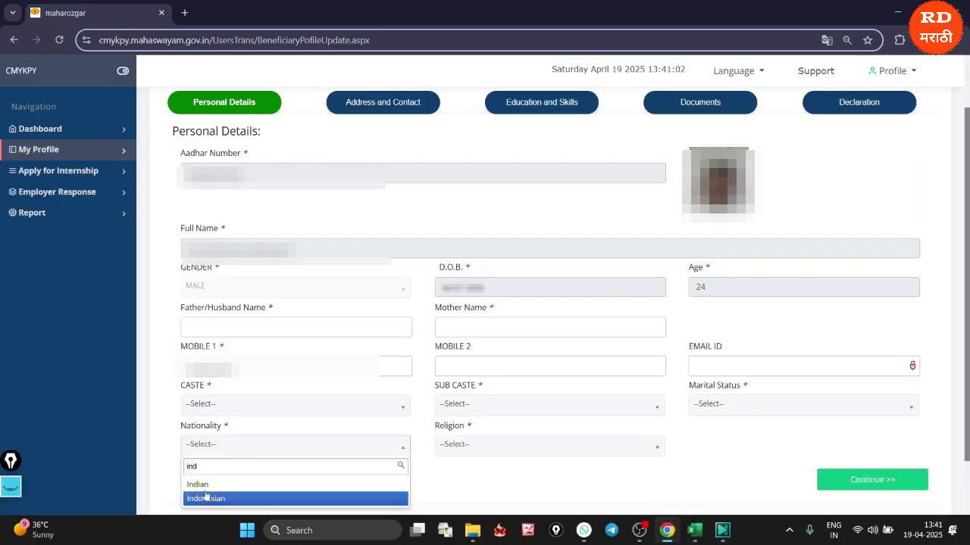
click(202, 484)
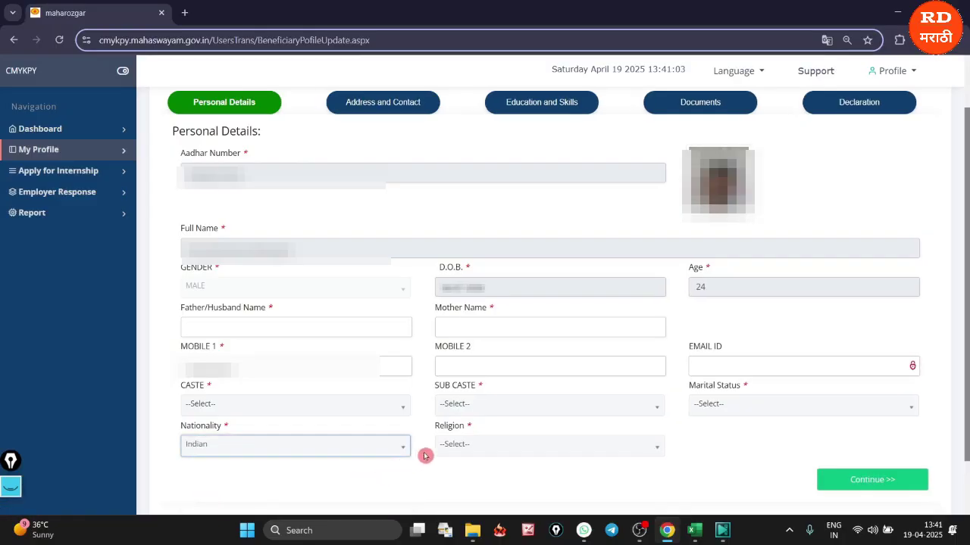
click(452, 447)
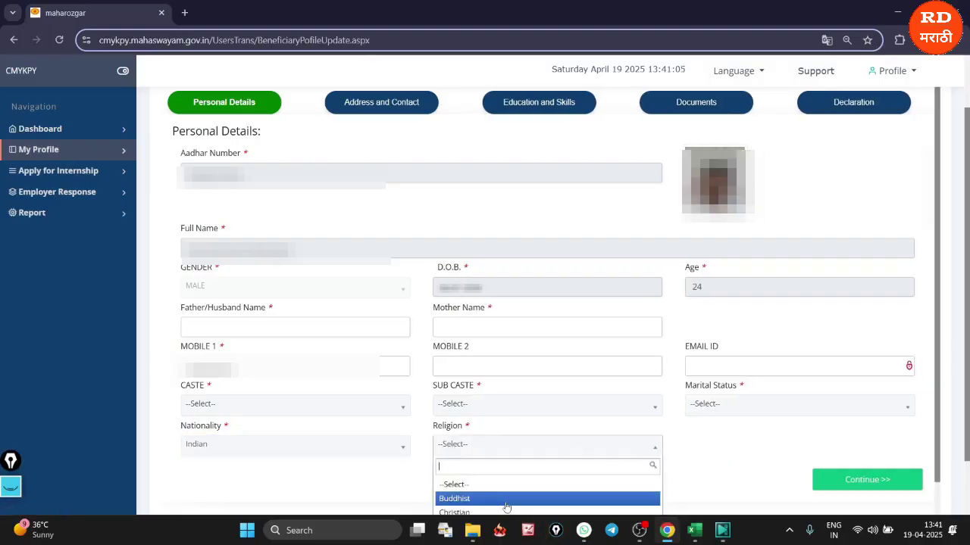
text(hi)
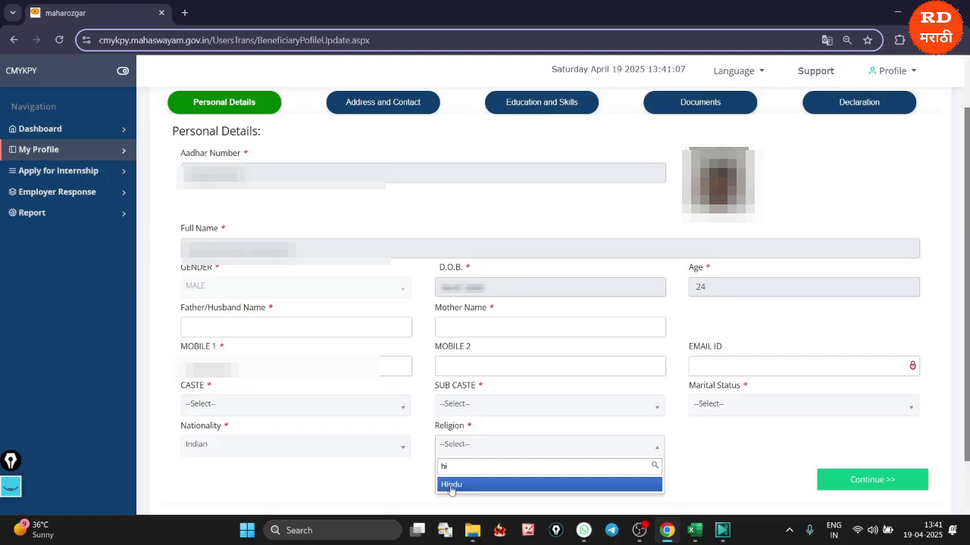
click(453, 486)
click(710, 407)
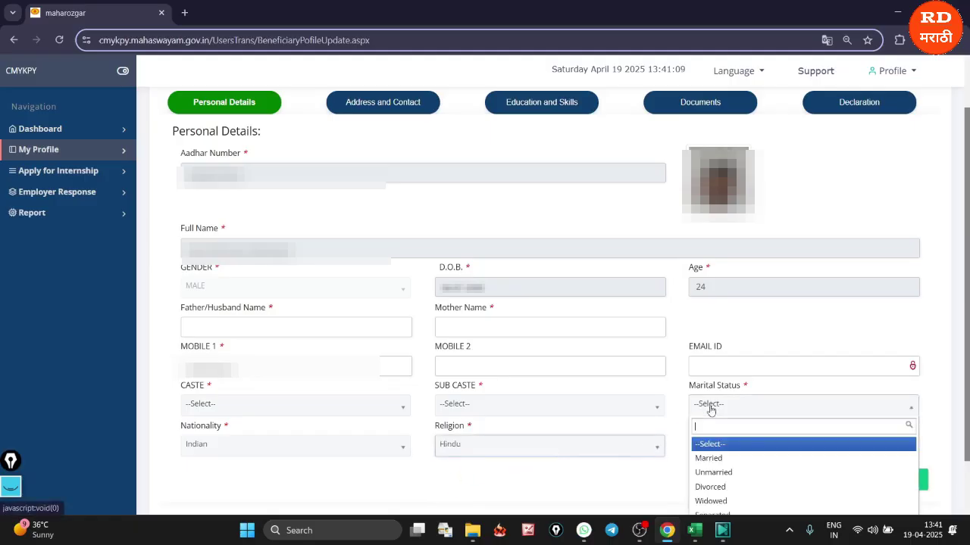
click(712, 471)
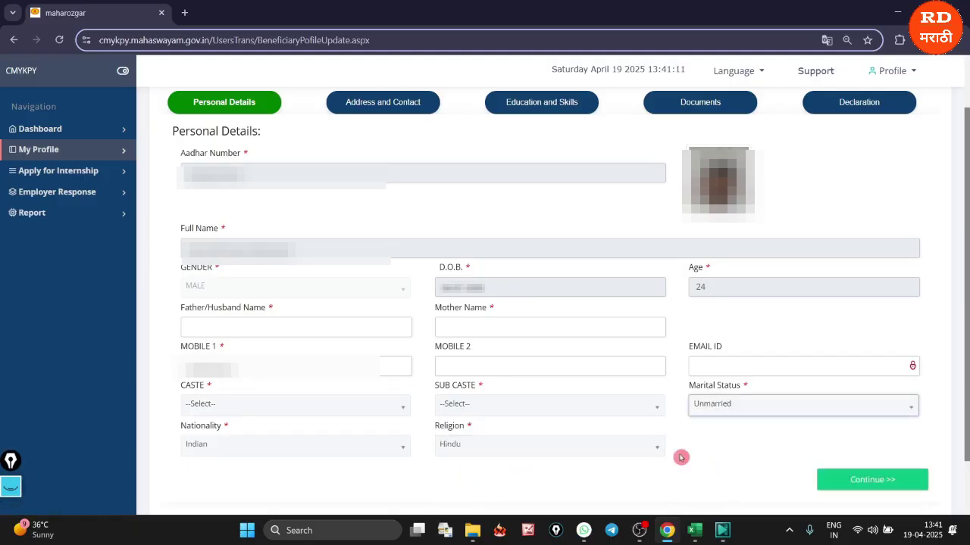
Save the personal details and continue to the Address and Contact step
click(690, 464)
click(279, 312)
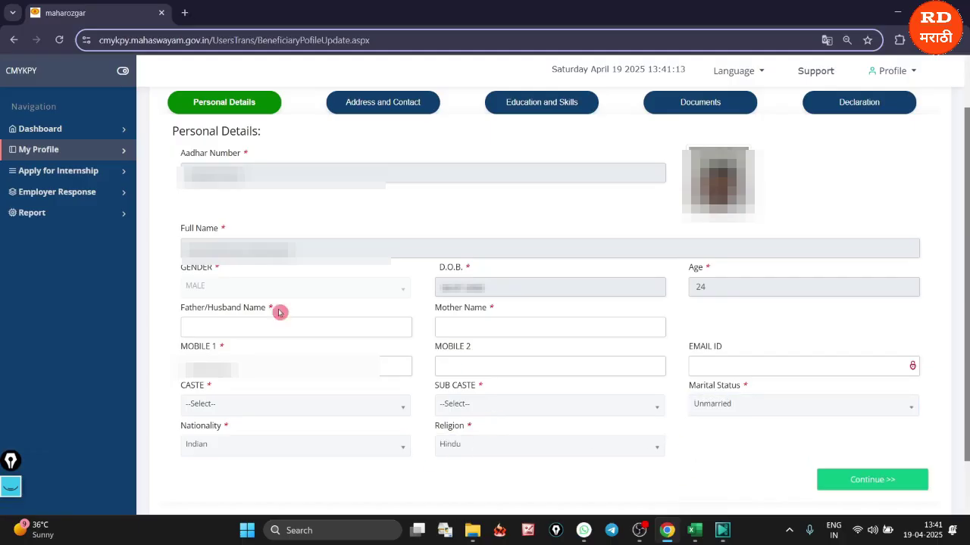
click(672, 487)
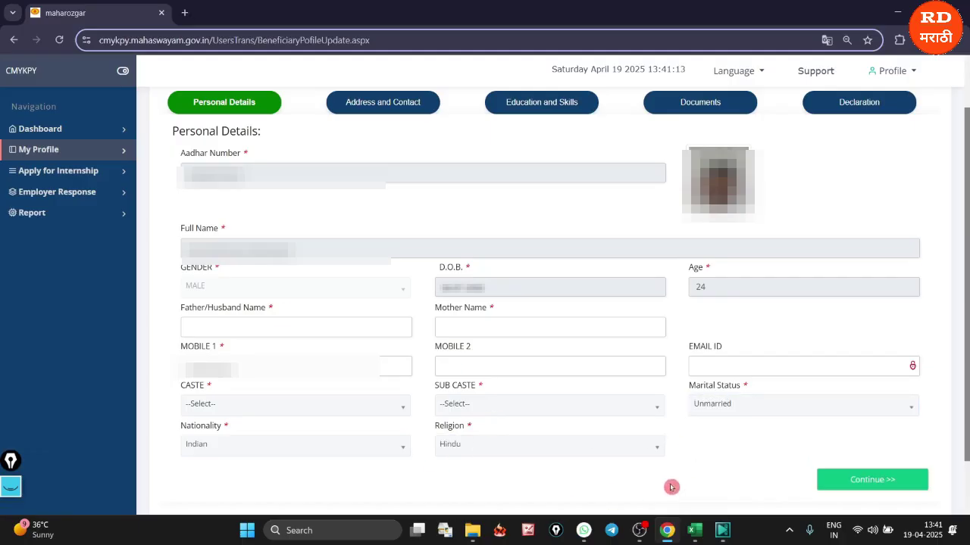
click(829, 484)
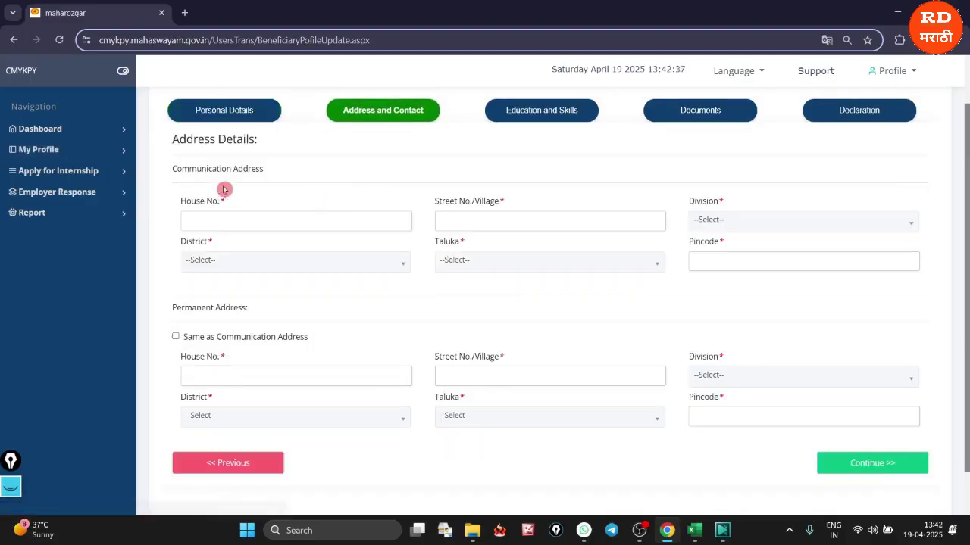
Set the address Division to Nasik and District to Nashik
click(442, 218)
click(718, 219)
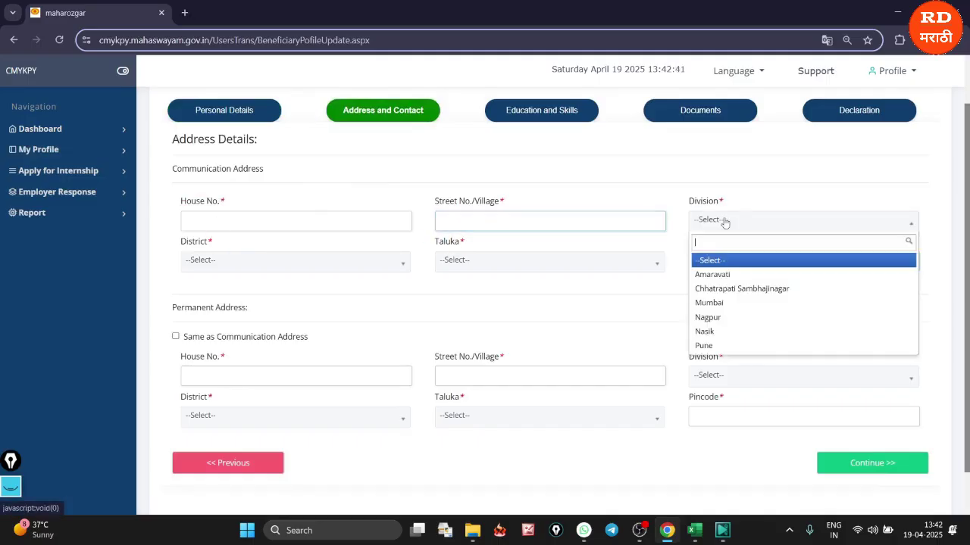
click(702, 332)
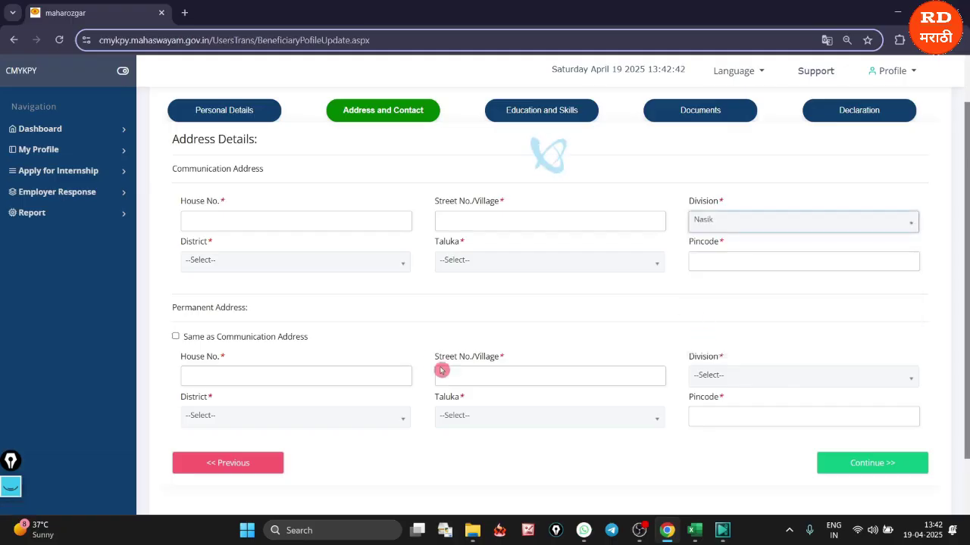
click(231, 262)
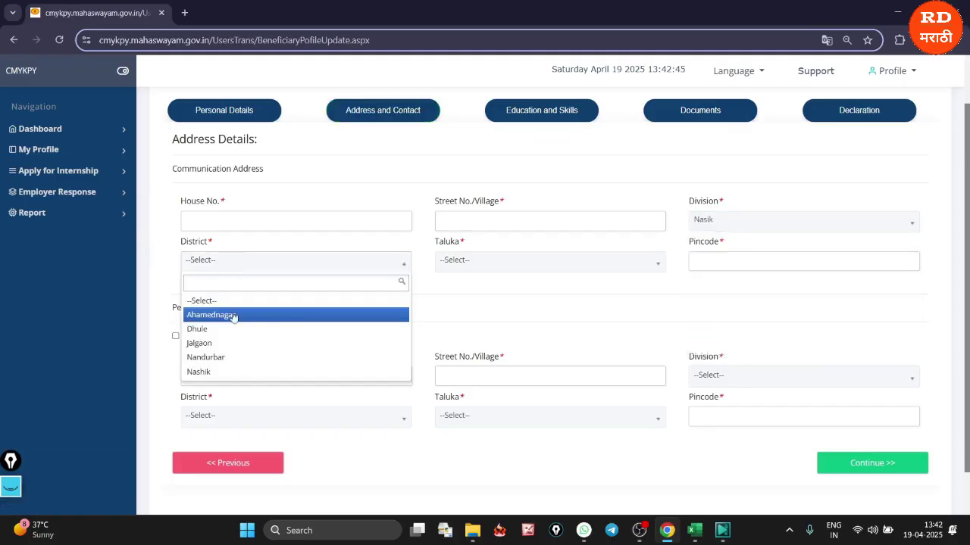
click(199, 373)
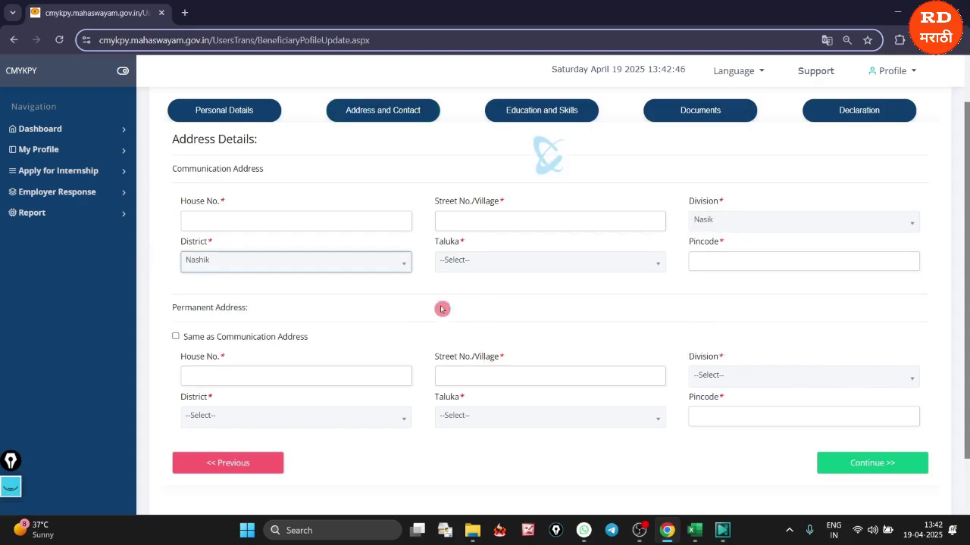
Search the Taluka list and select PETH
click(459, 265)
text(pr)
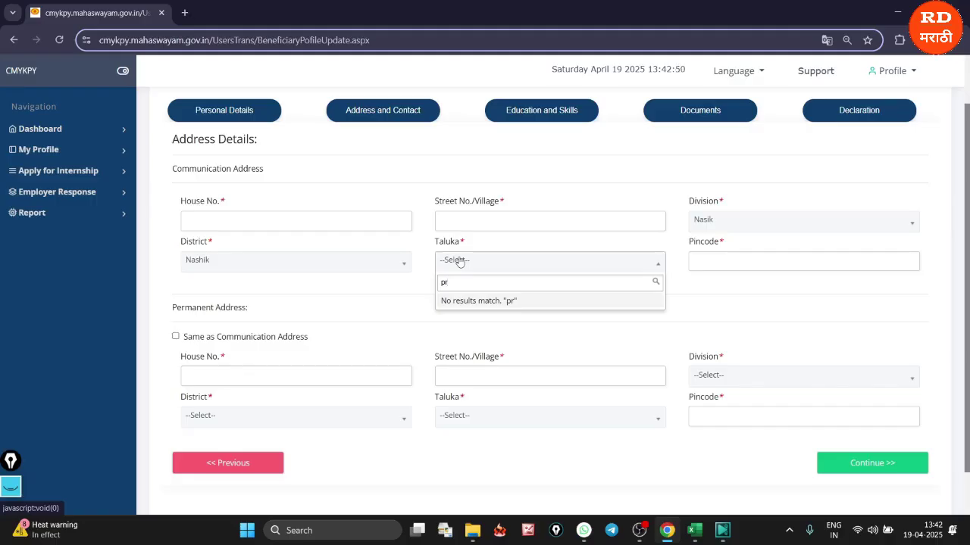
click(460, 254)
key(BackSpace)
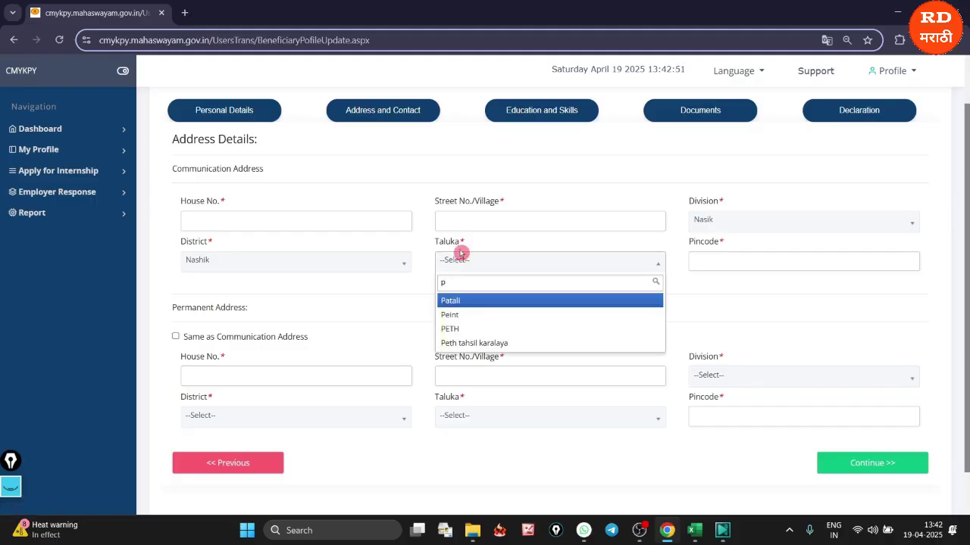
text(eth)
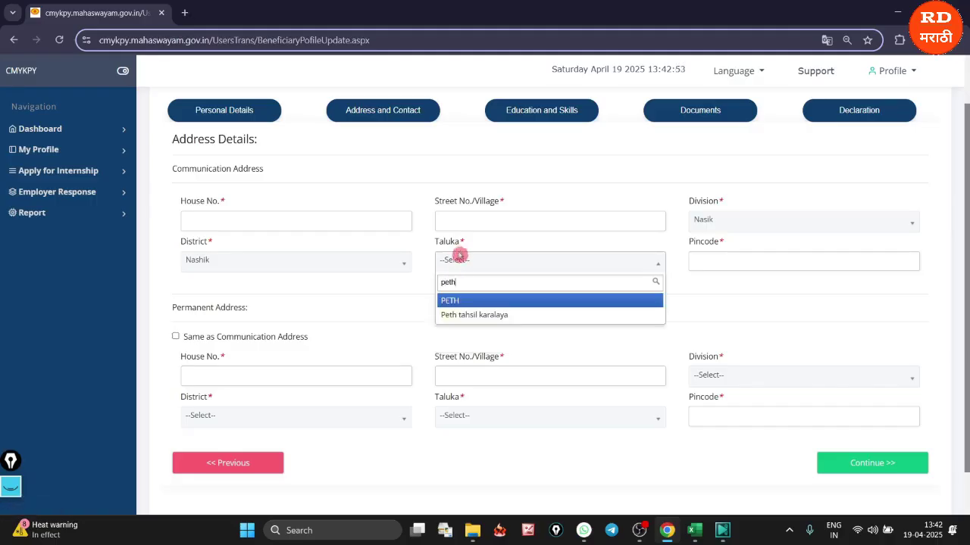
click(455, 301)
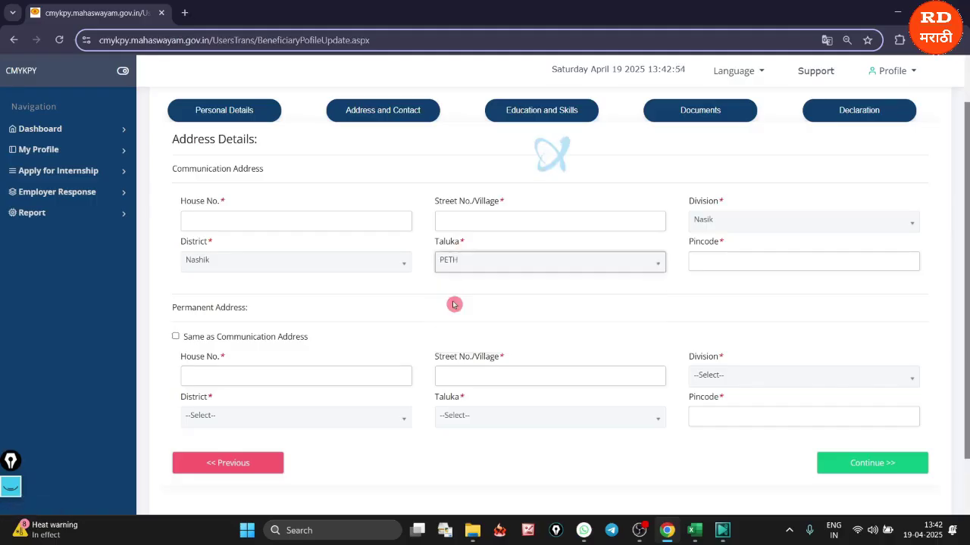
Enter pincode 422208 and continue to the Education and Skills step
click(703, 261)
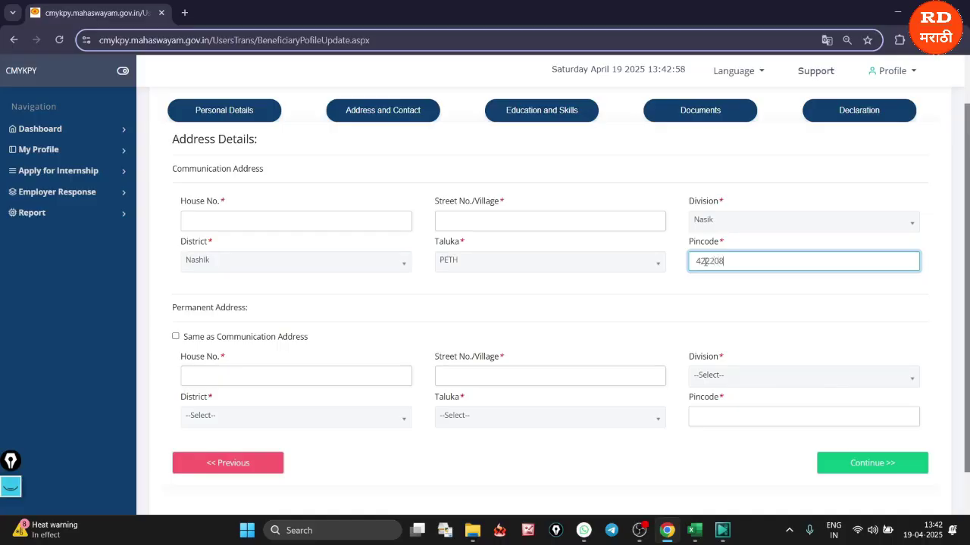
click(284, 311)
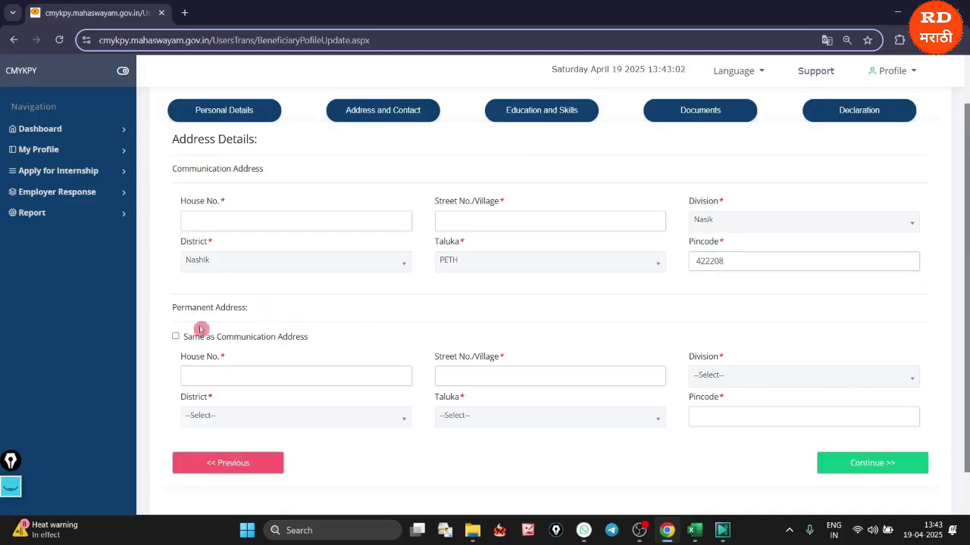
click(175, 337)
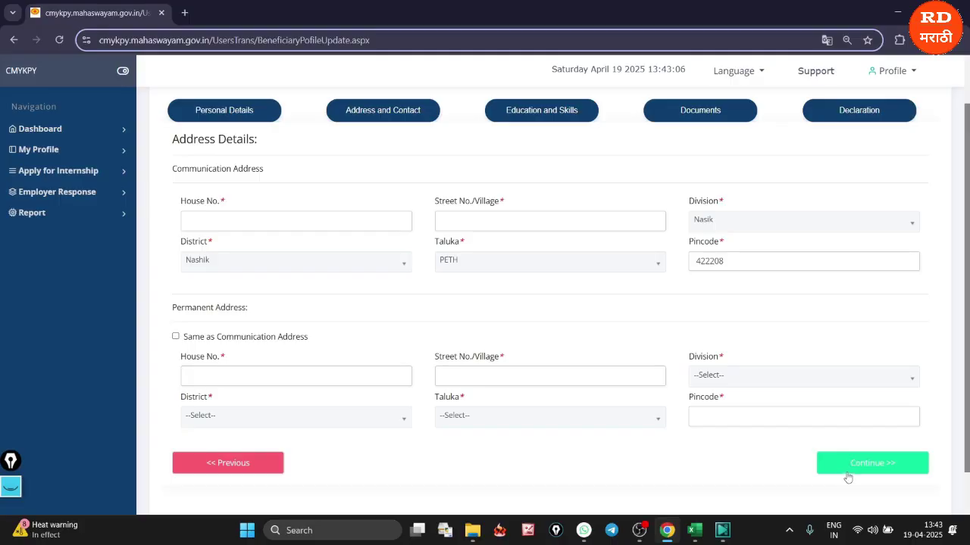
click(489, 340)
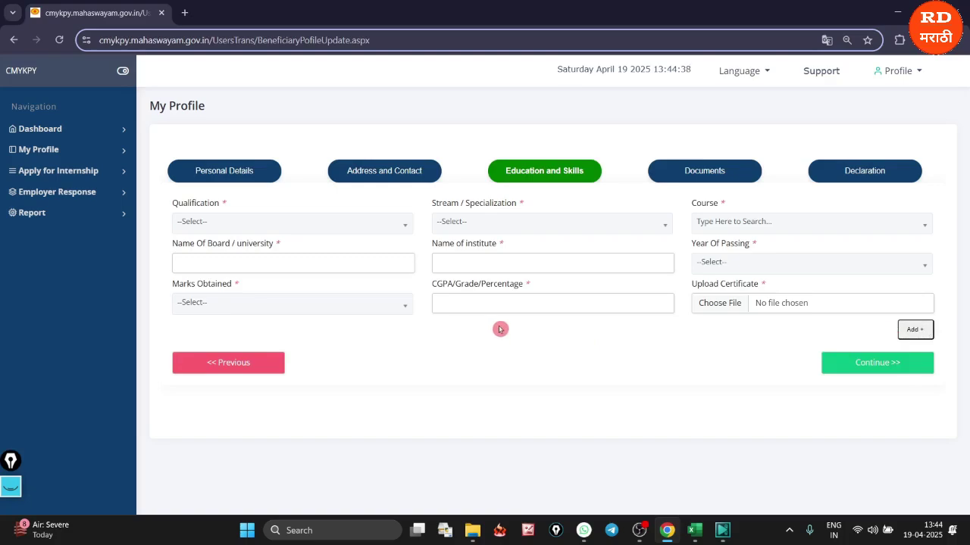
Choose HSC as qualification, Science as stream and H.S.C as course
click(382, 224)
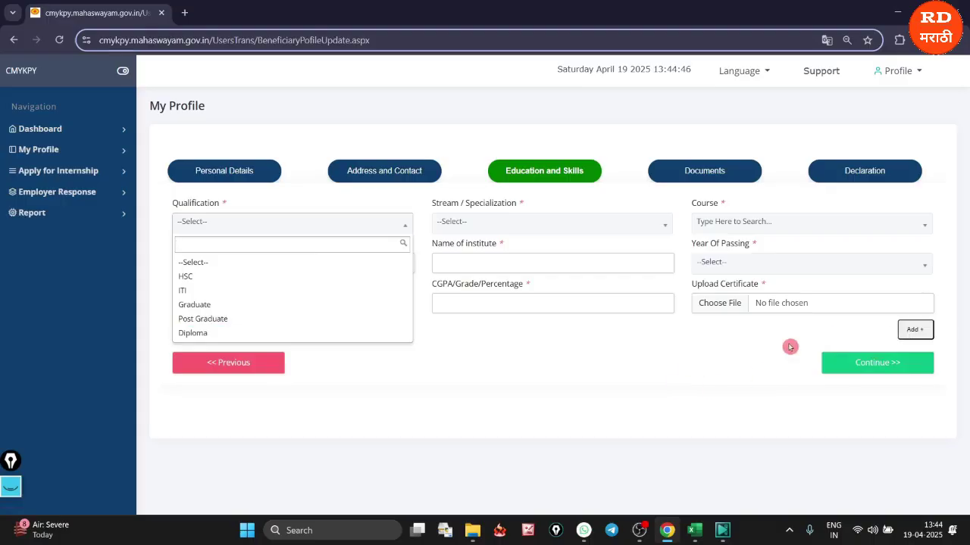
click(543, 399)
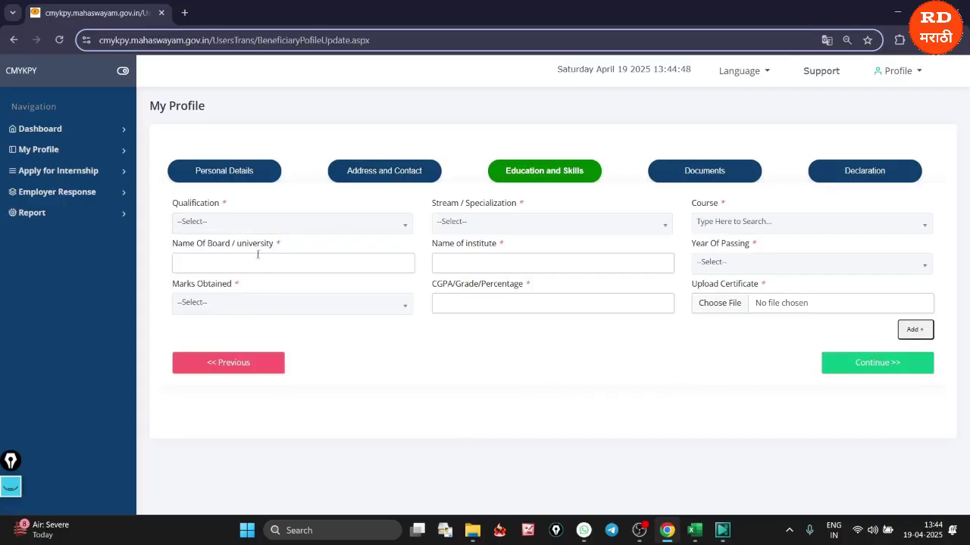
click(262, 227)
click(188, 275)
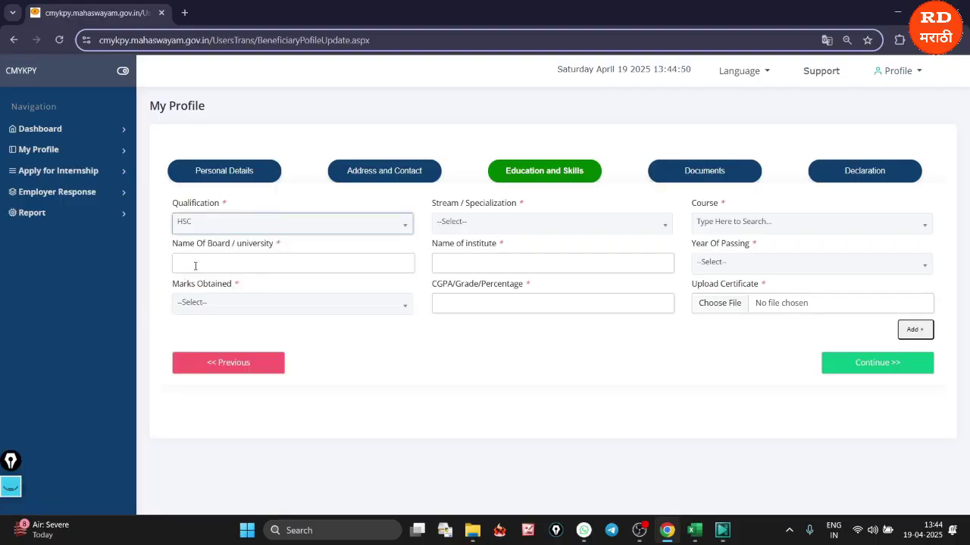
click(483, 226)
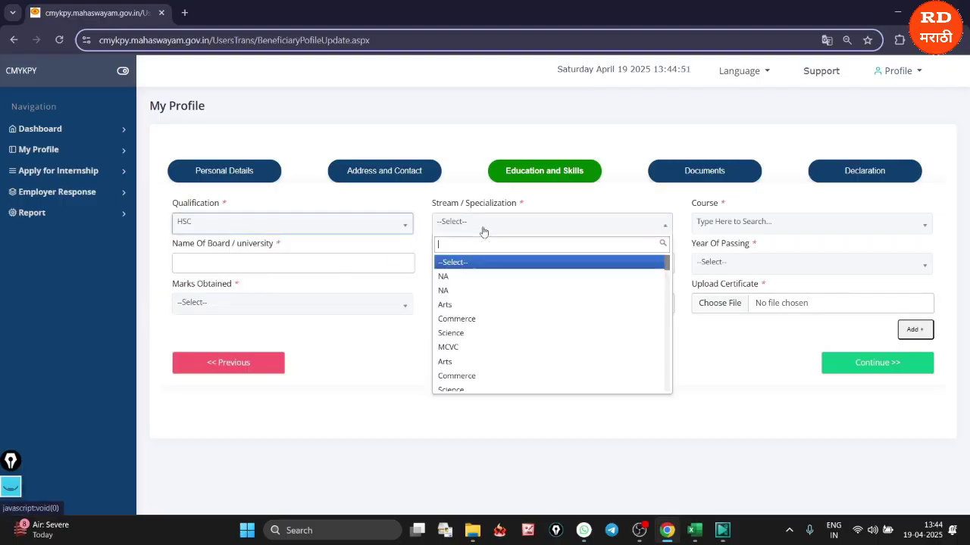
click(466, 334)
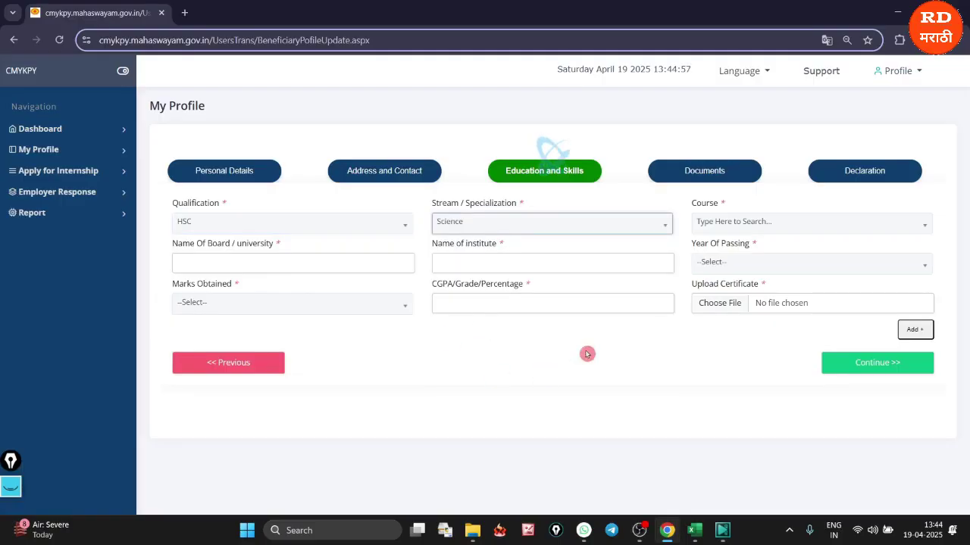
click(739, 230)
click(718, 277)
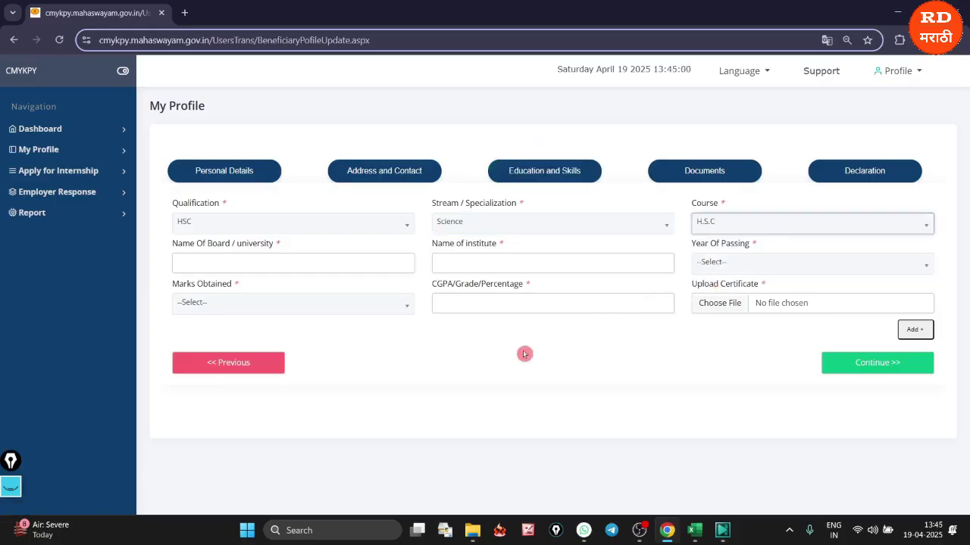
Fill in NASHIK DIVISIONAL BOARD and the institute, with 2018 as passing year
click(327, 270)
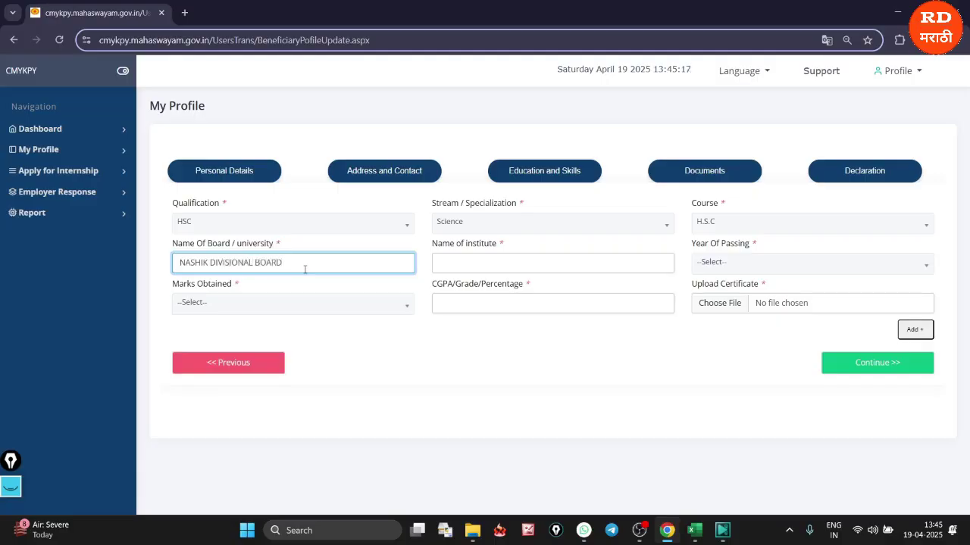
click(444, 265)
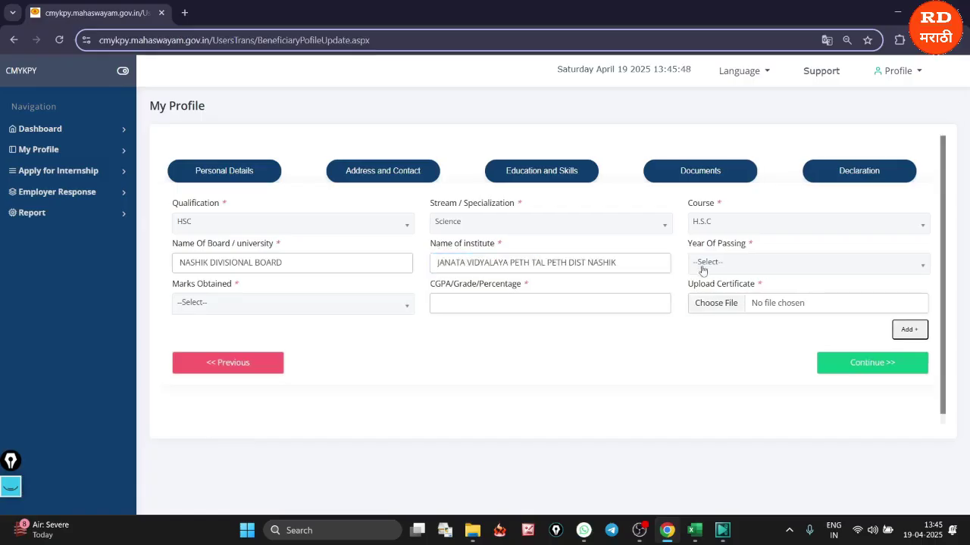
click(705, 265)
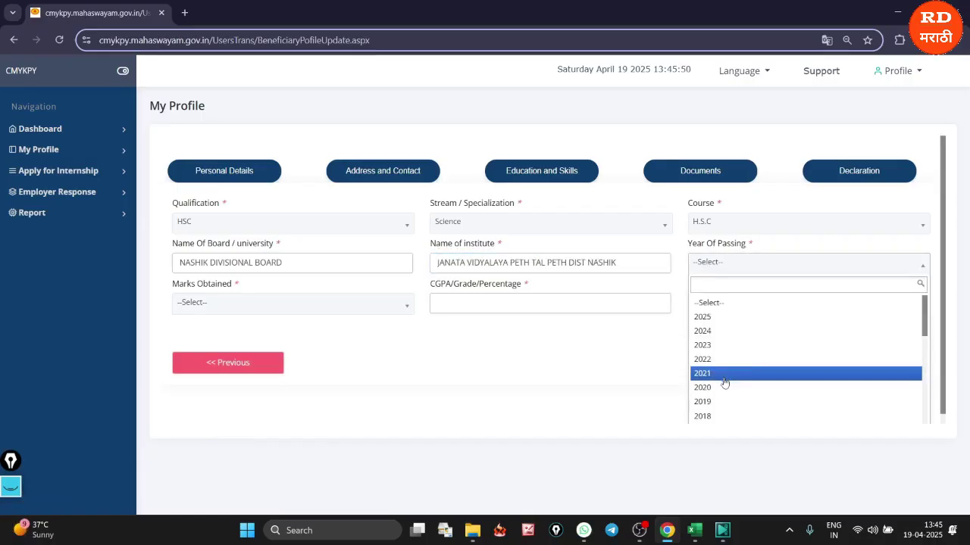
scroll(724, 386, down, 3)
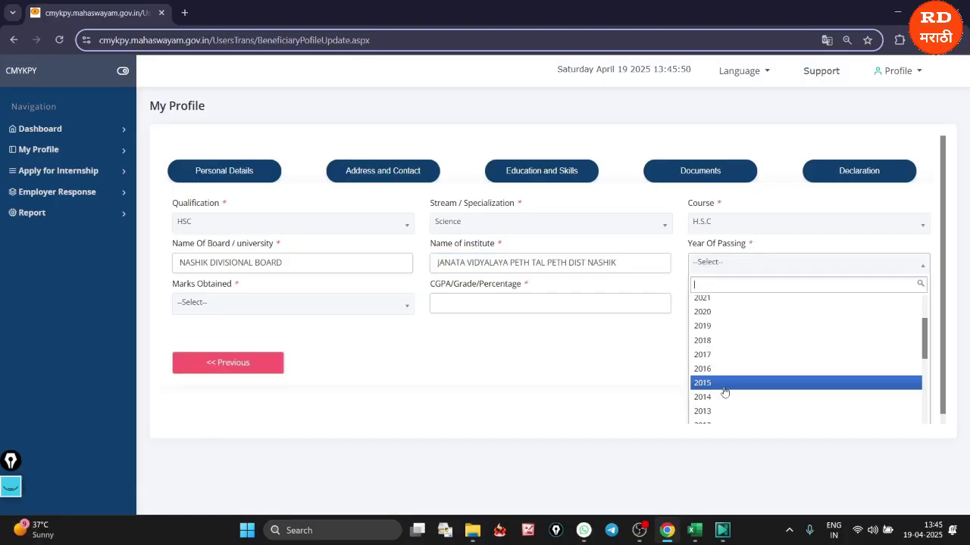
click(725, 340)
Enter 60.92 percentage, attach 12th certificate.jpeg and add the qualification
click(244, 306)
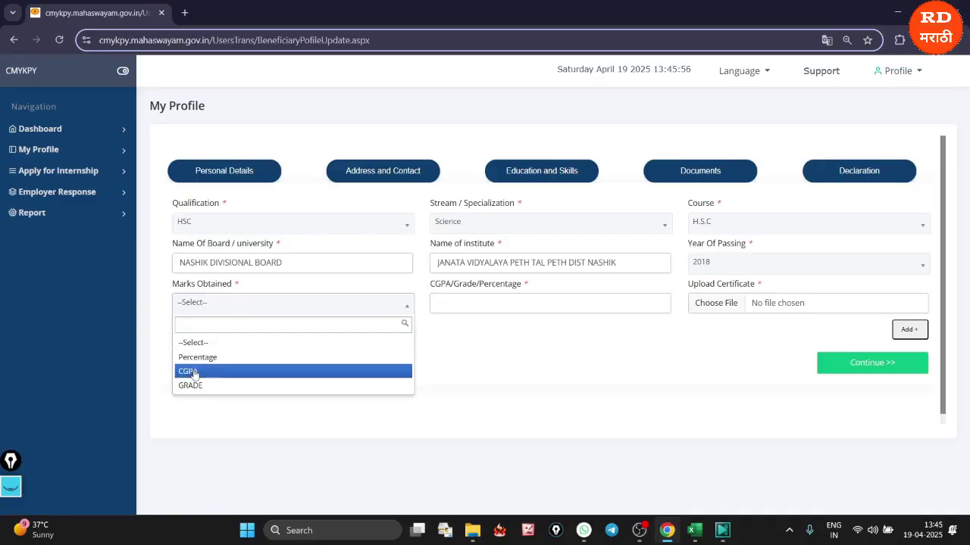
click(218, 359)
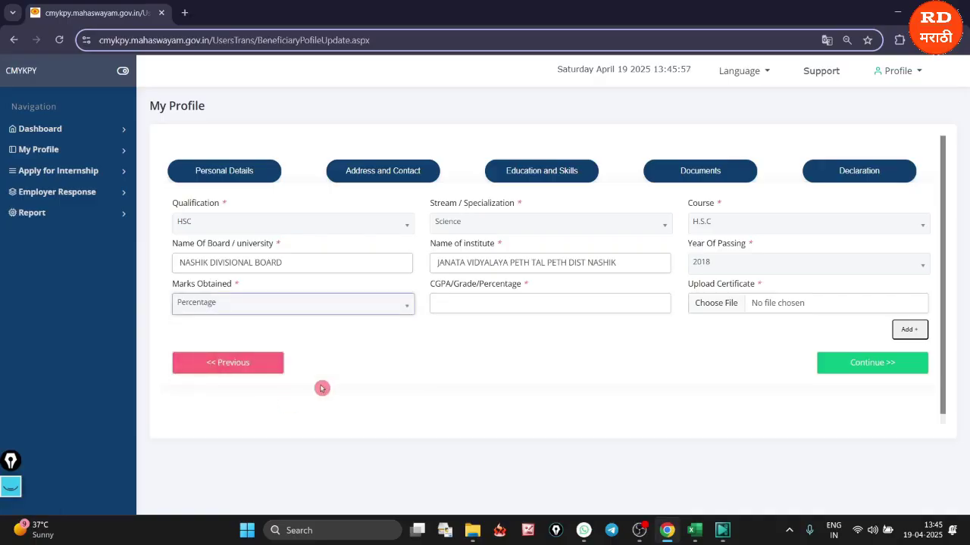
click(458, 305)
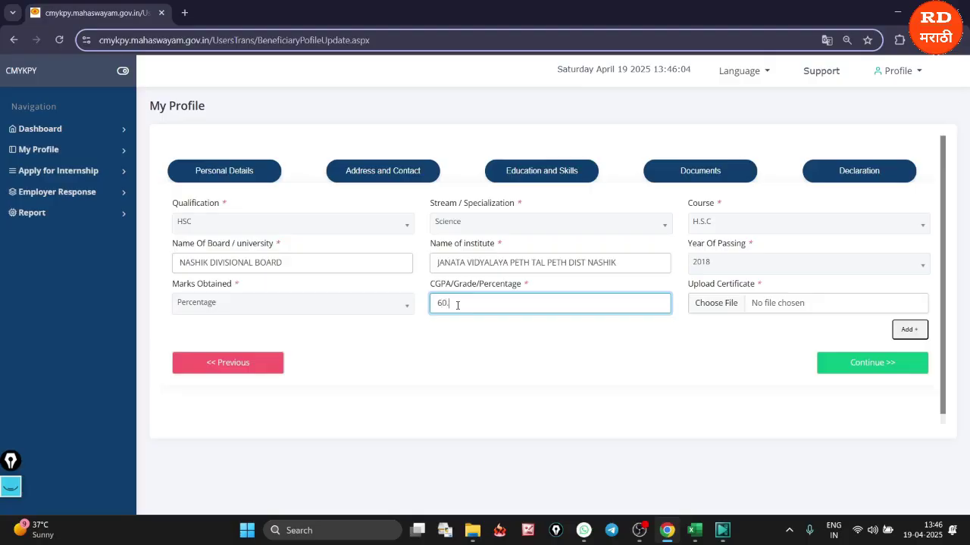
text(60.92)
click(500, 339)
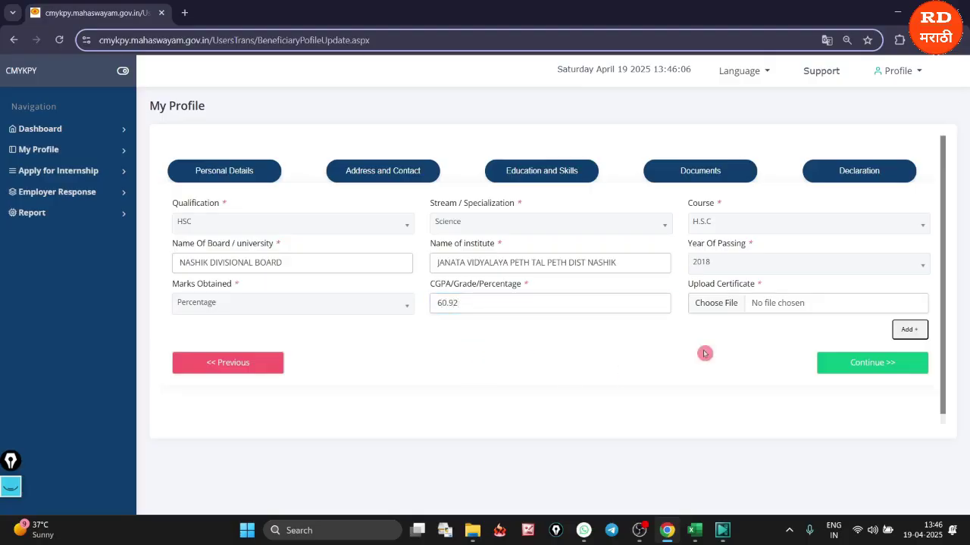
click(720, 304)
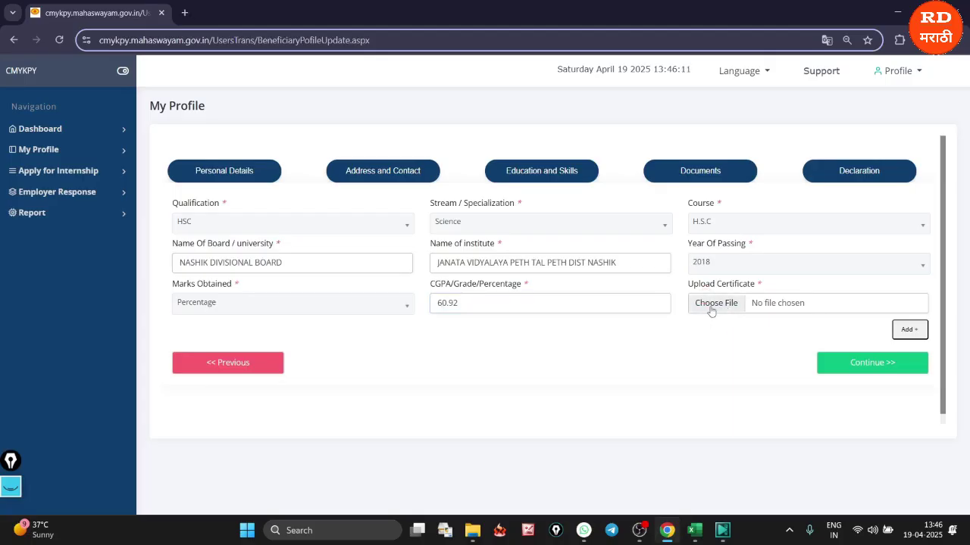
click(725, 329)
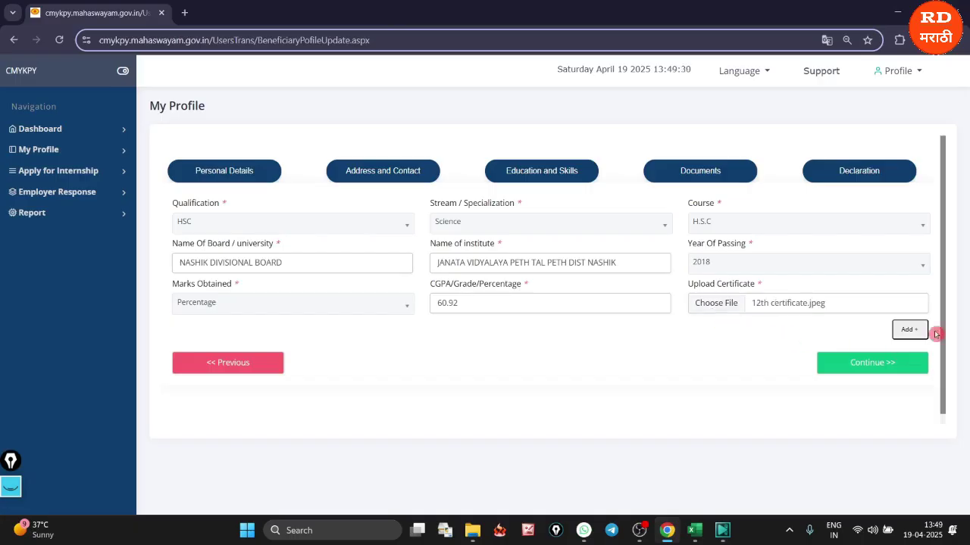
click(910, 336)
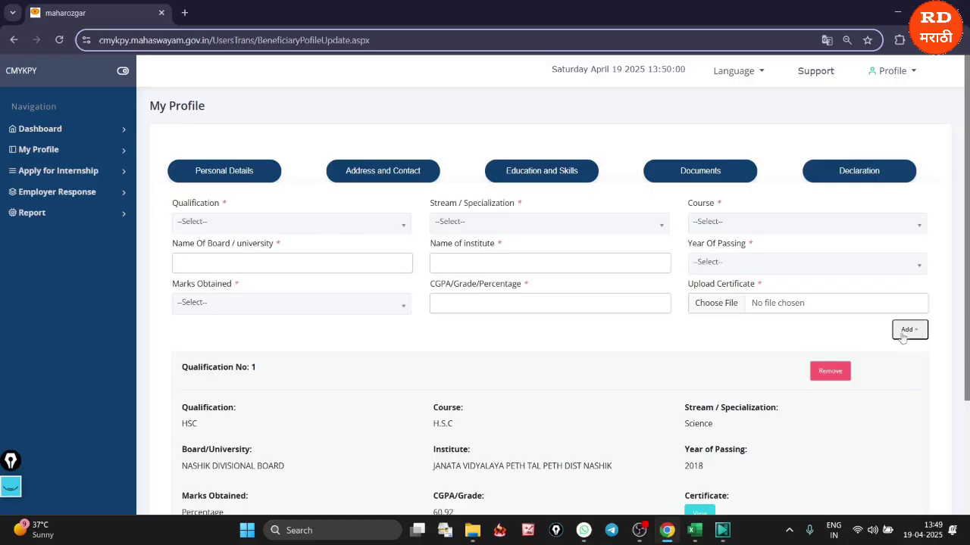
Check the saved Qualification No: 1 card, then open the Qualification dropdown for a new entry
scroll(817, 356, down, 2)
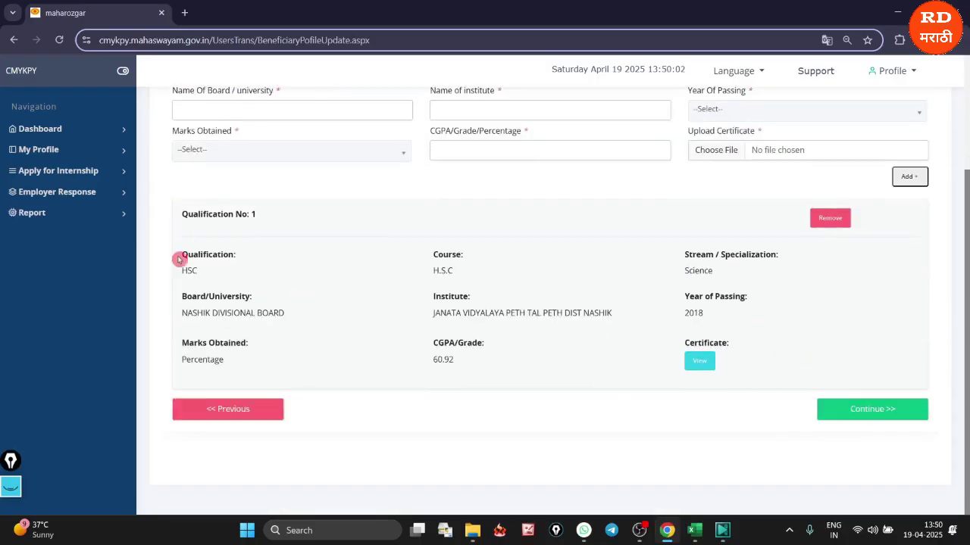
drag(180, 219, 267, 217)
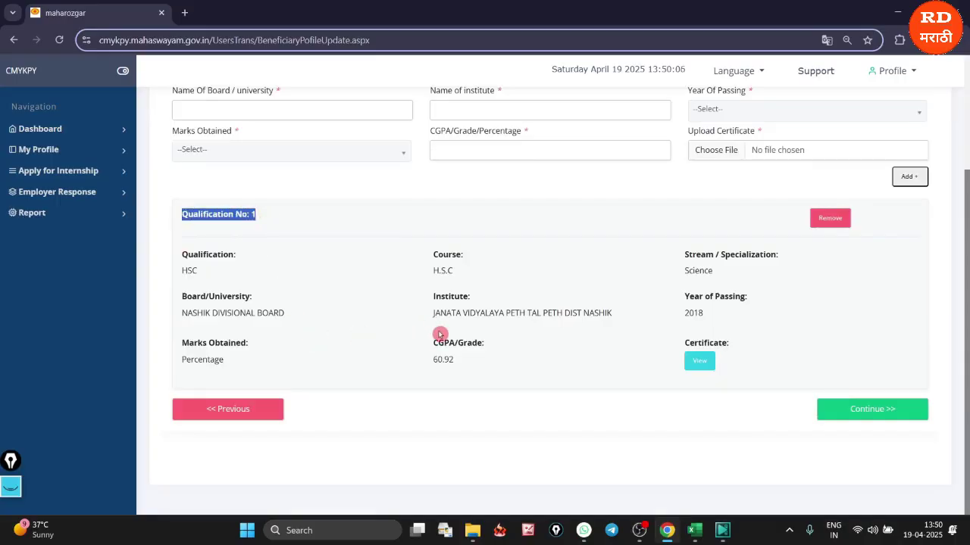
scroll(448, 329, up, 2)
click(226, 222)
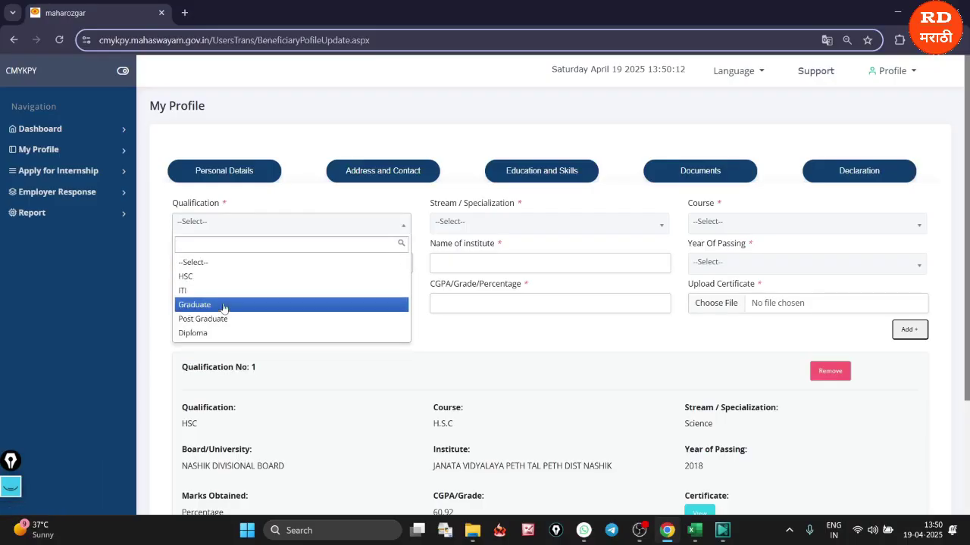
Set the qualification to Graduate with stream Science and course B.Sc
click(203, 306)
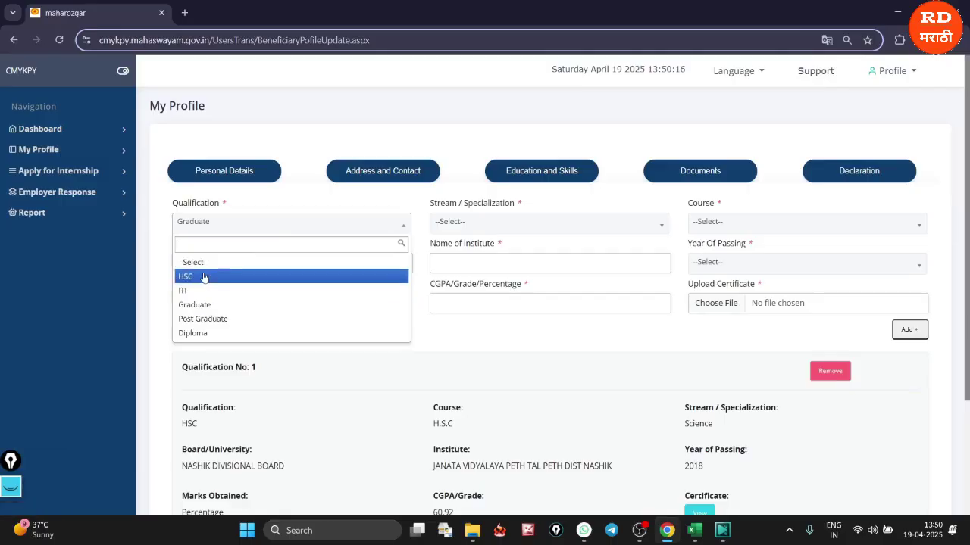
click(234, 307)
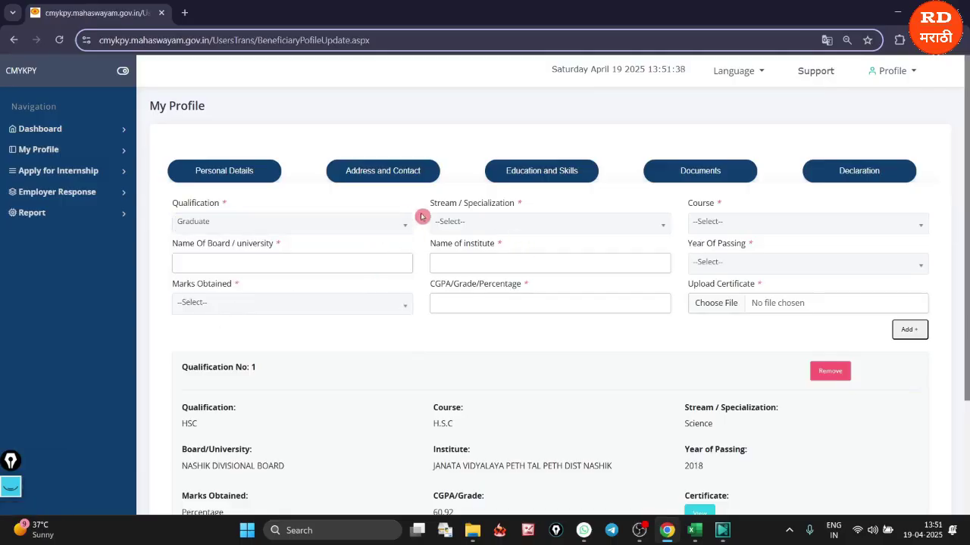
click(468, 227)
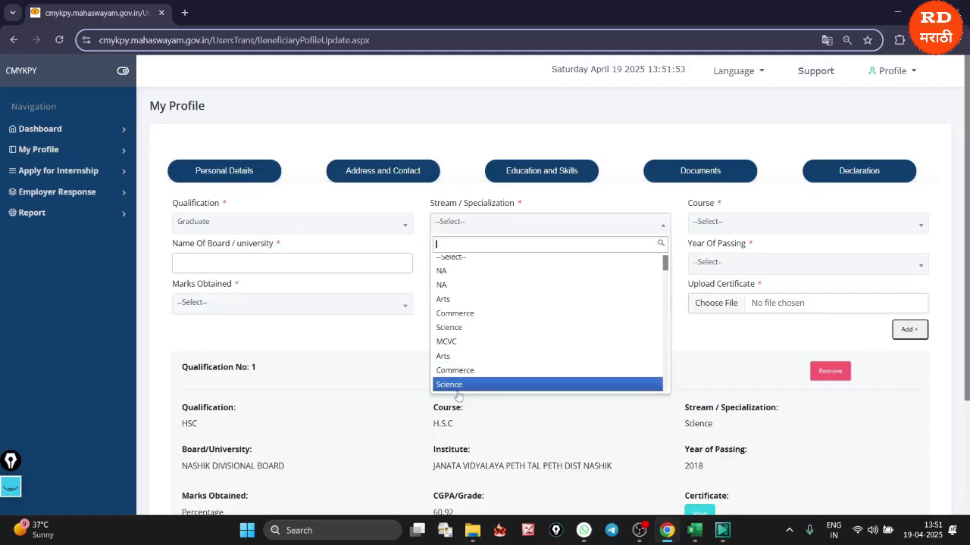
click(667, 387)
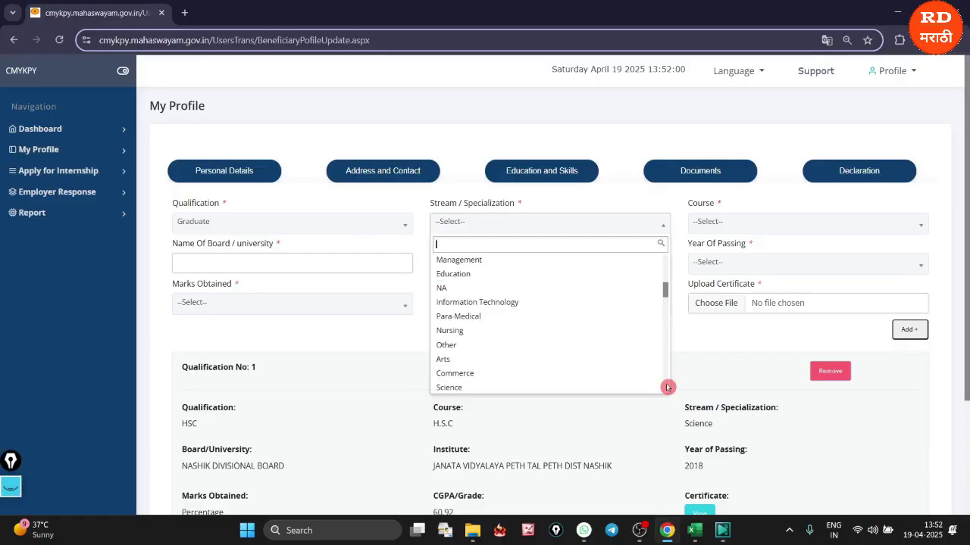
click(667, 387)
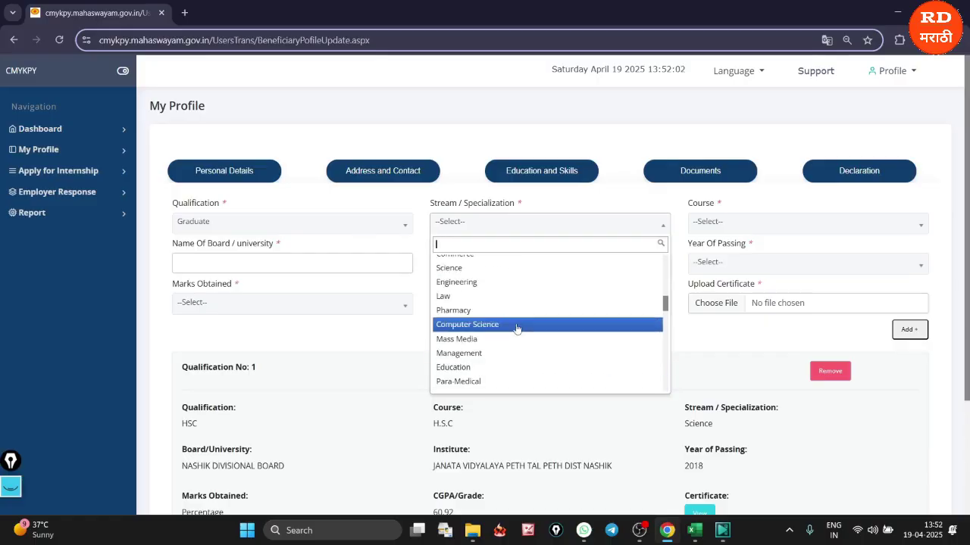
scroll(515, 333, down, 3)
scroll(541, 347, up, 5)
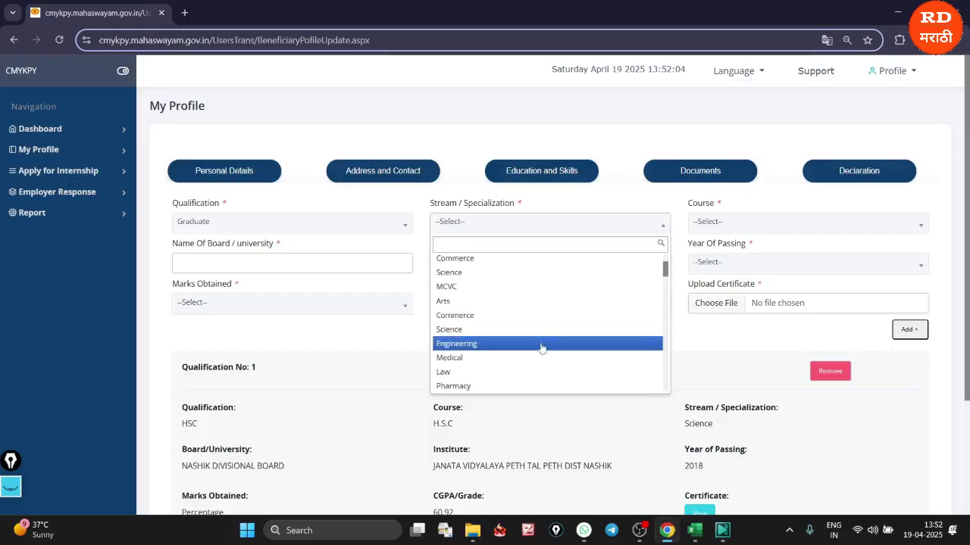
scroll(519, 327, down, 2)
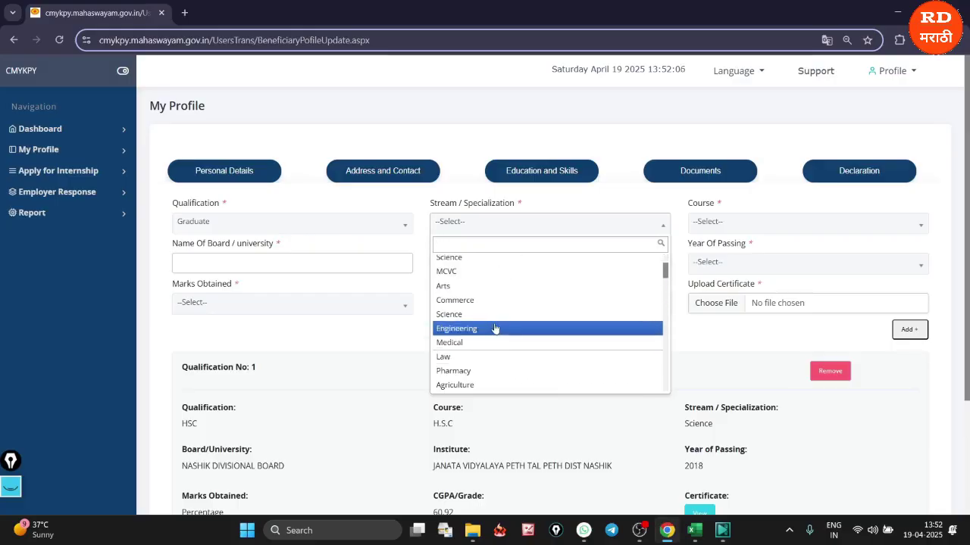
scroll(530, 330, up, 2)
click(464, 390)
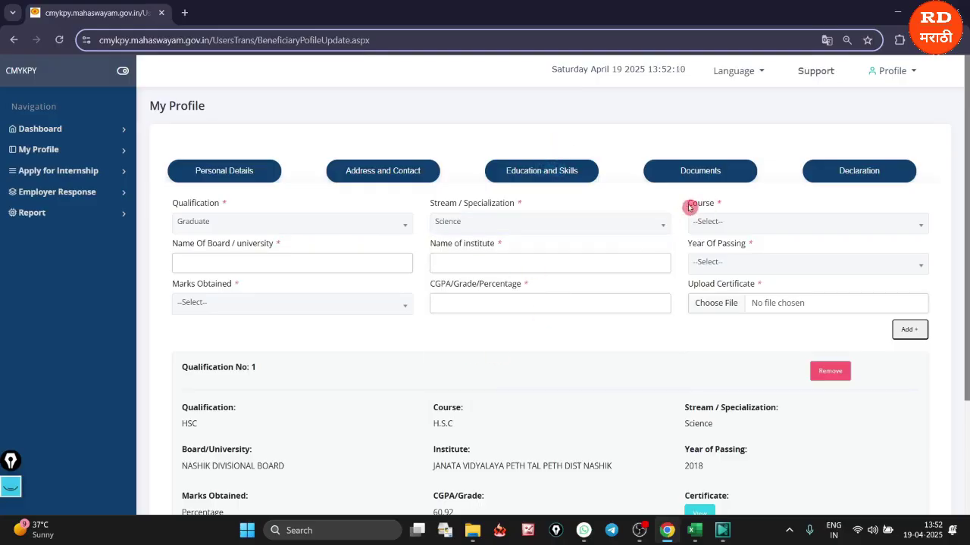
click(703, 226)
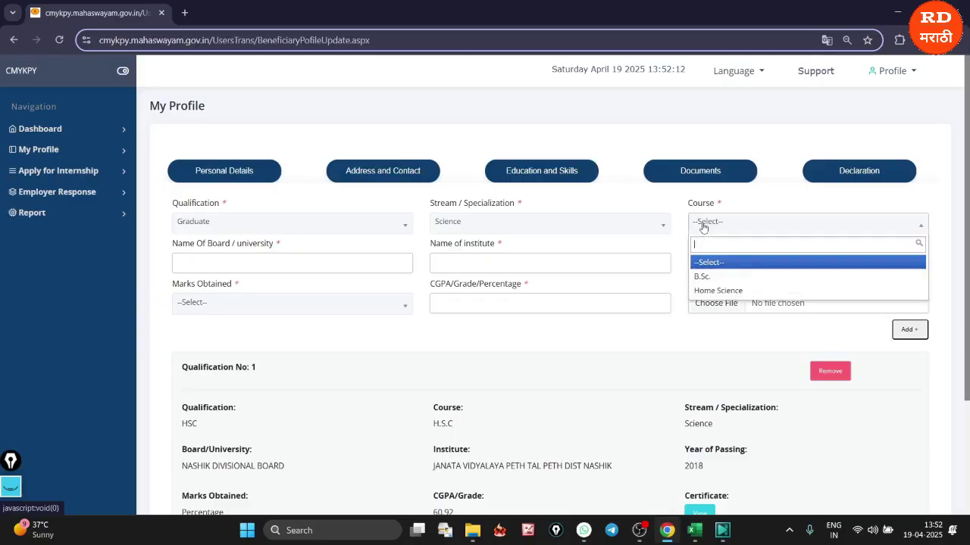
click(714, 277)
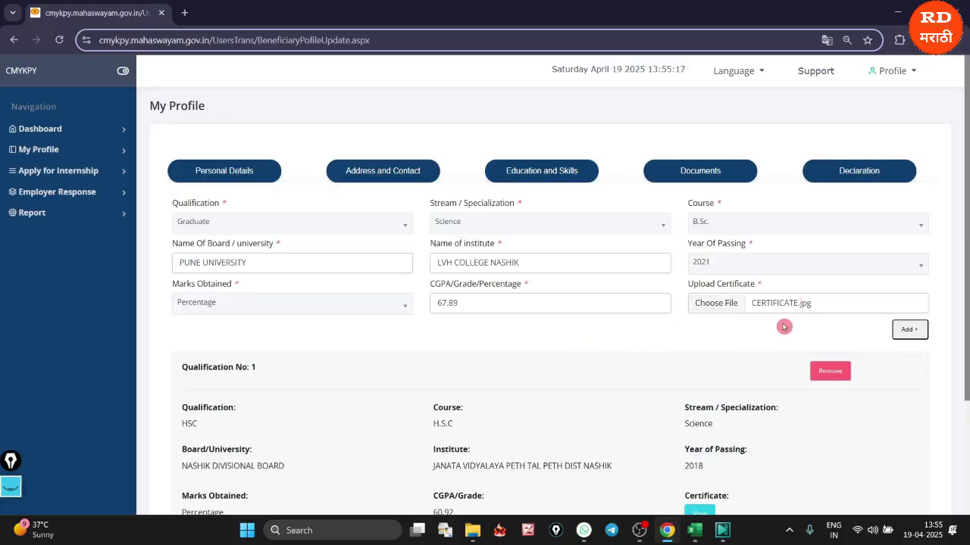
Add the graduate entry and check it is listed as Qualification No: 2
click(910, 330)
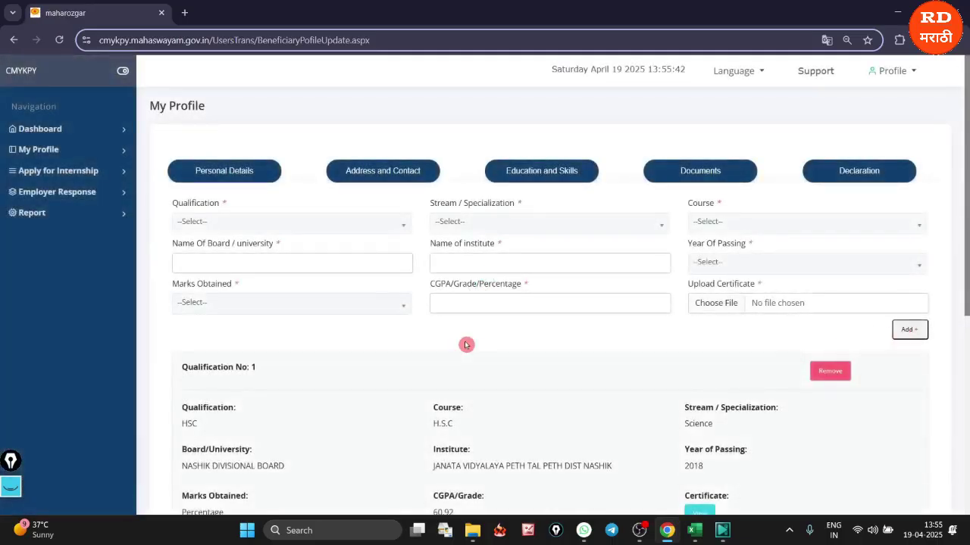
scroll(466, 345, down, 5)
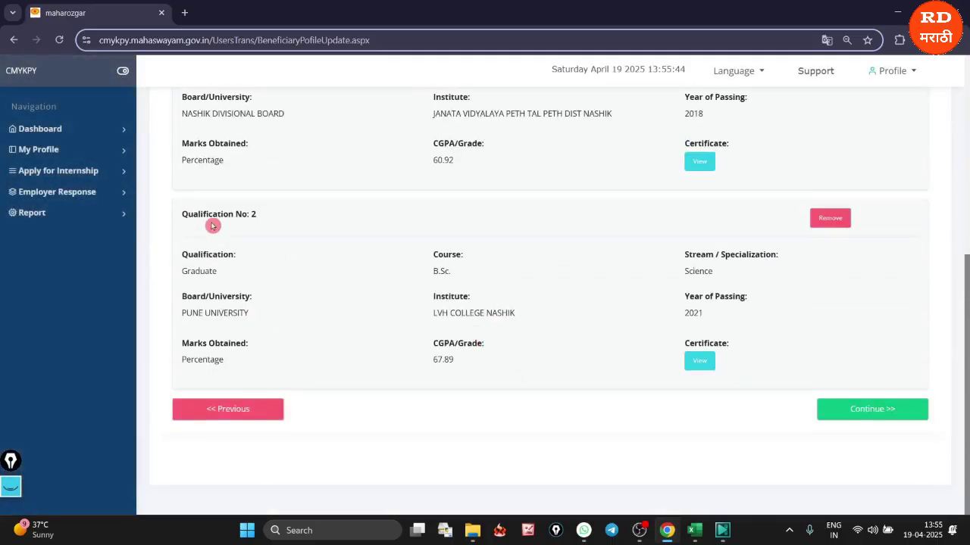
drag(182, 214, 272, 218)
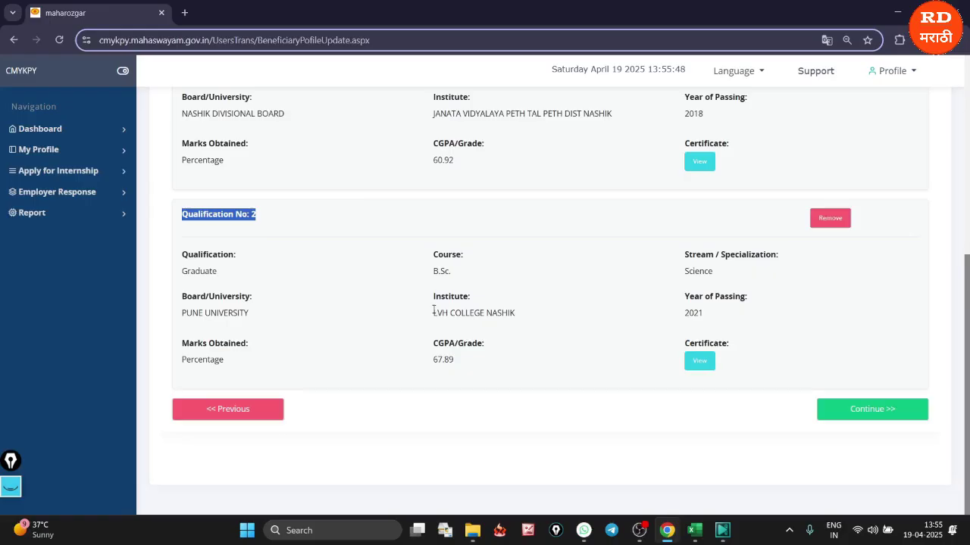
click(400, 333)
scroll(386, 343, up, 5)
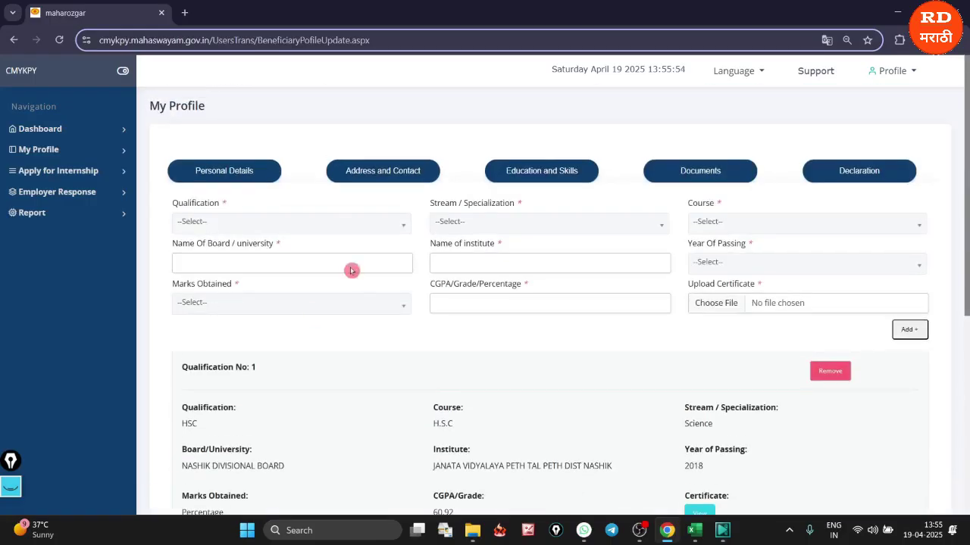
Try Post Graduate, then Diploma with Education as the stream
click(322, 224)
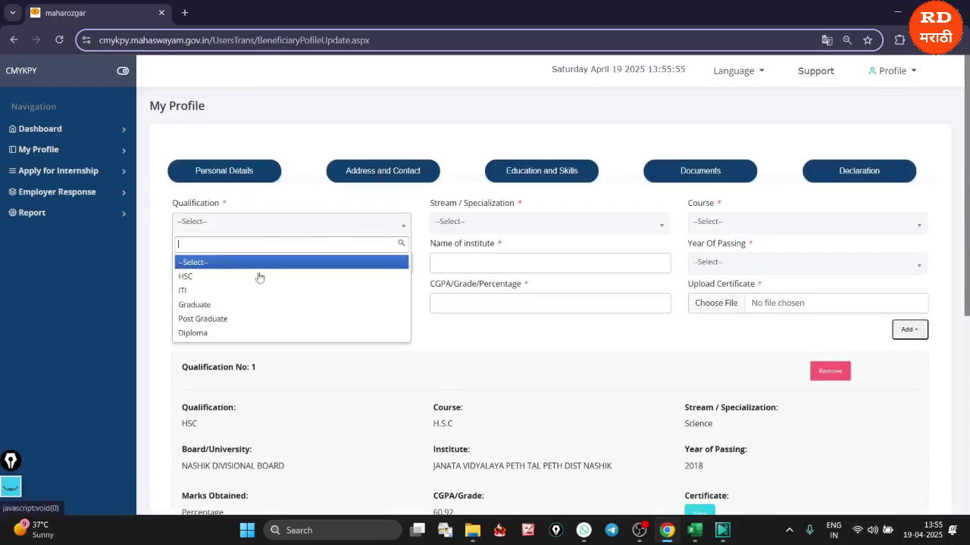
click(216, 321)
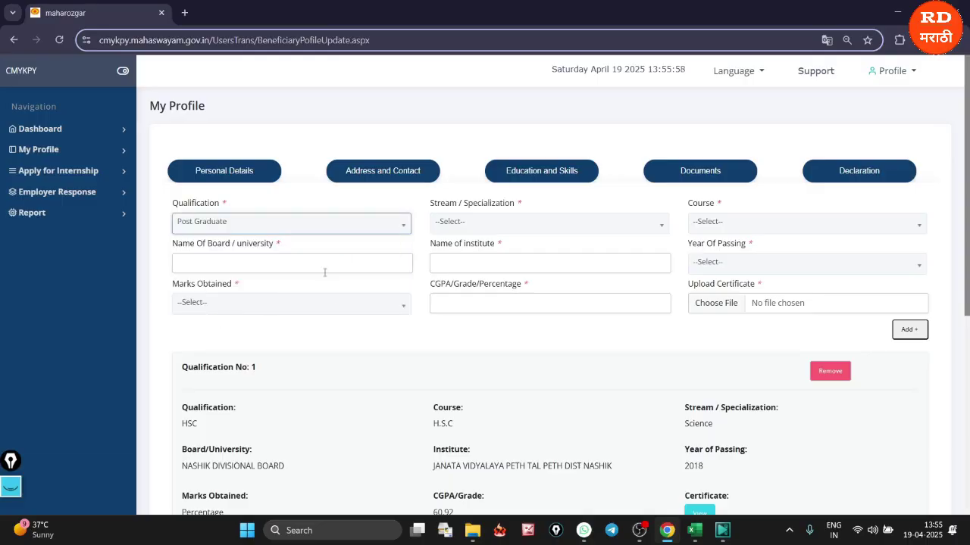
click(340, 228)
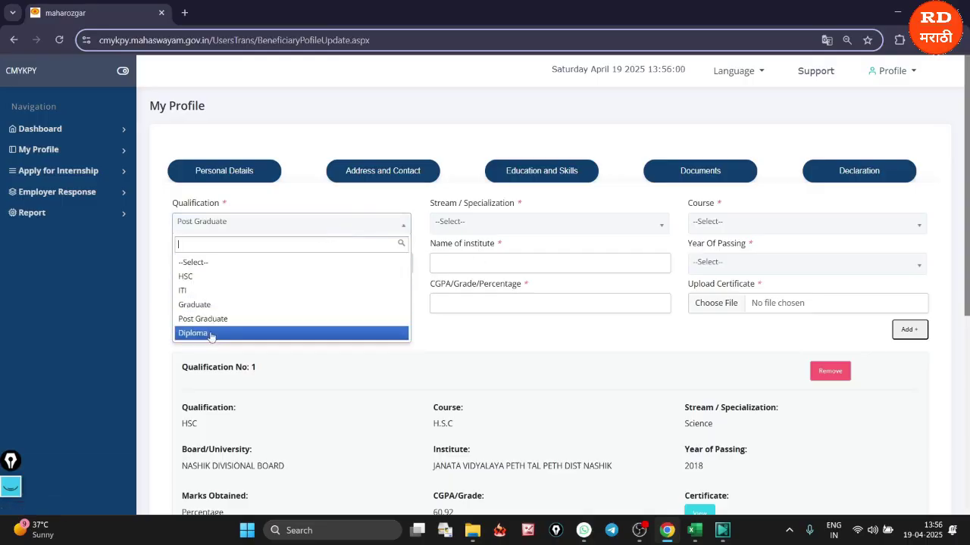
click(241, 333)
click(449, 226)
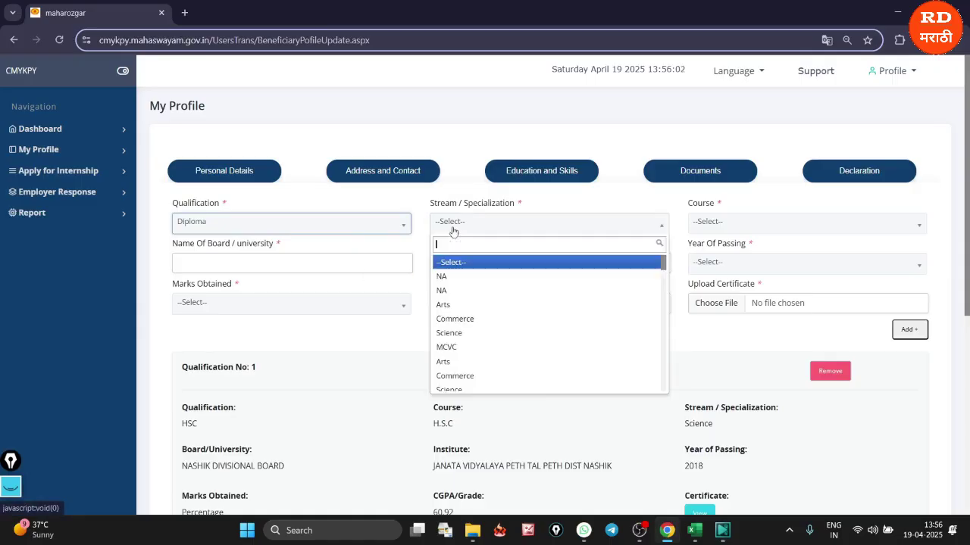
scroll(500, 371, down, 3)
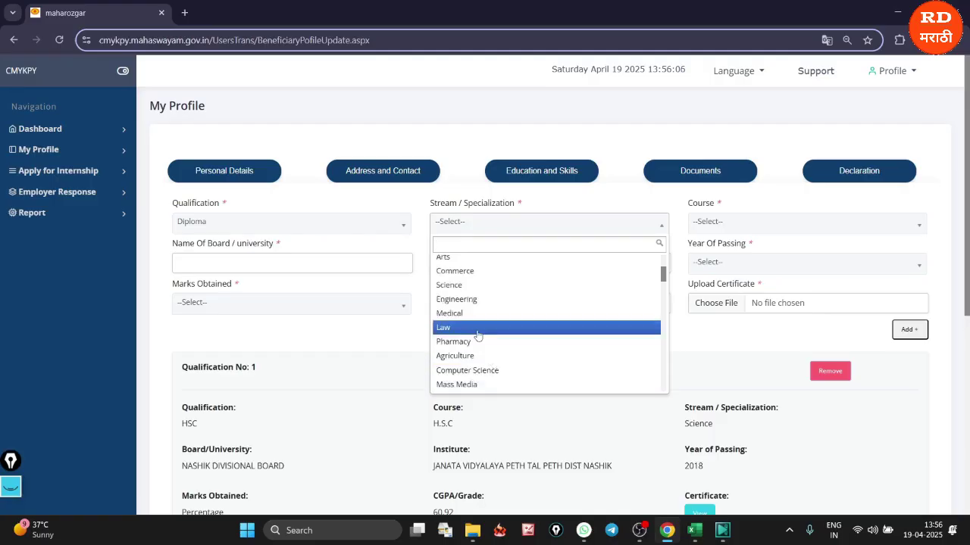
text(ED)
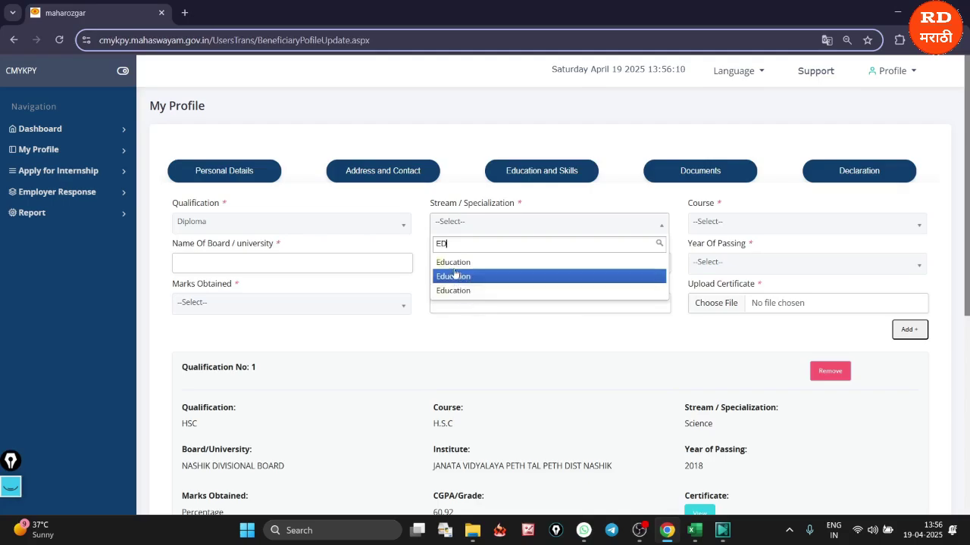
click(449, 291)
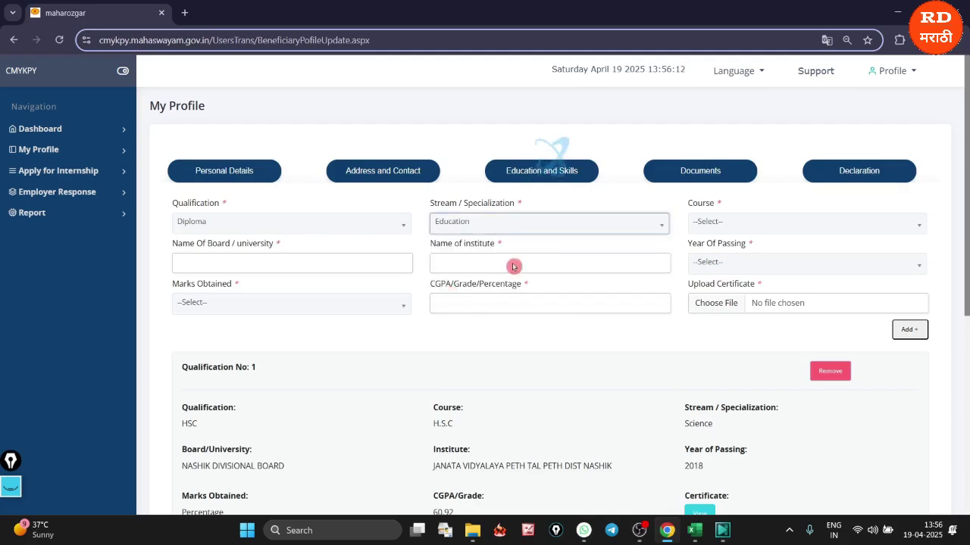
Browse the Diploma course and stream options, keeping Education selected
click(710, 224)
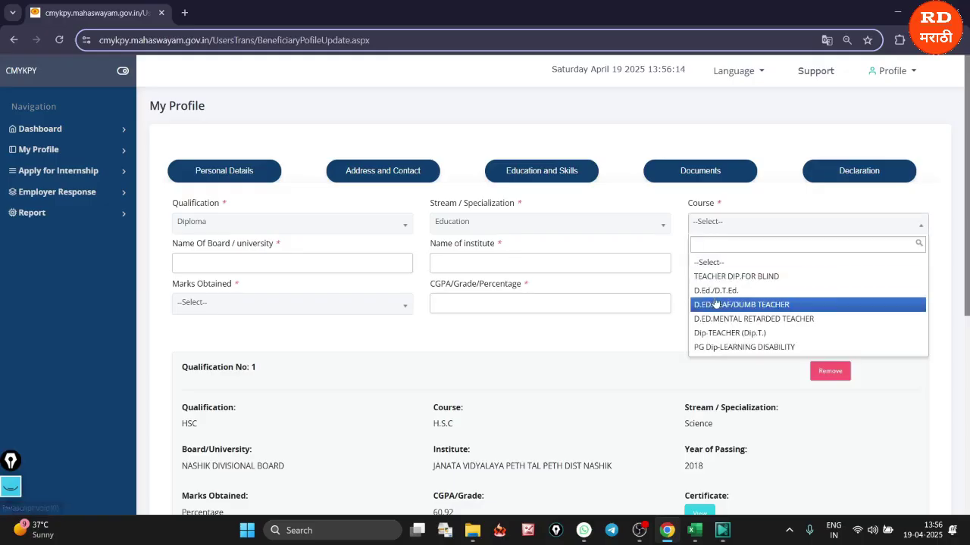
click(533, 224)
scroll(509, 323, down, 1)
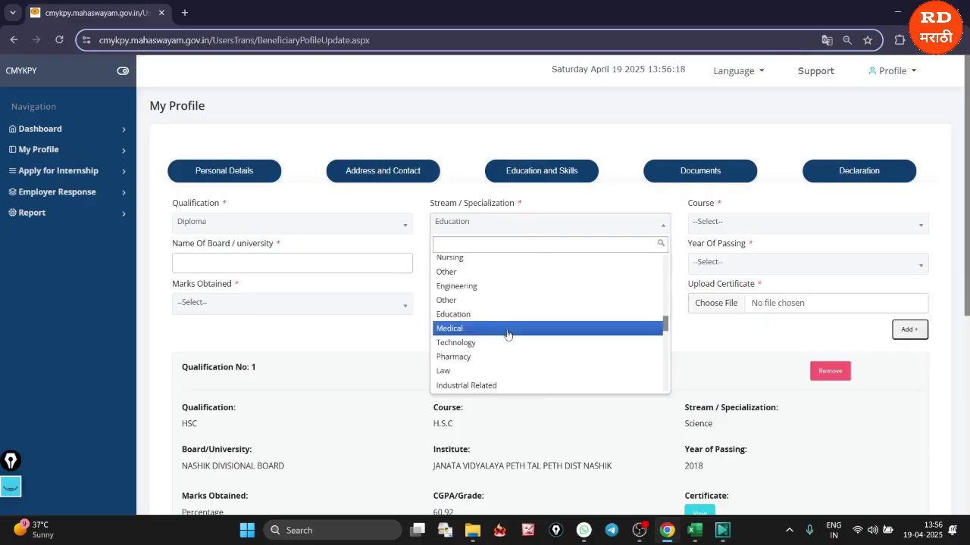
scroll(507, 336, down, 4)
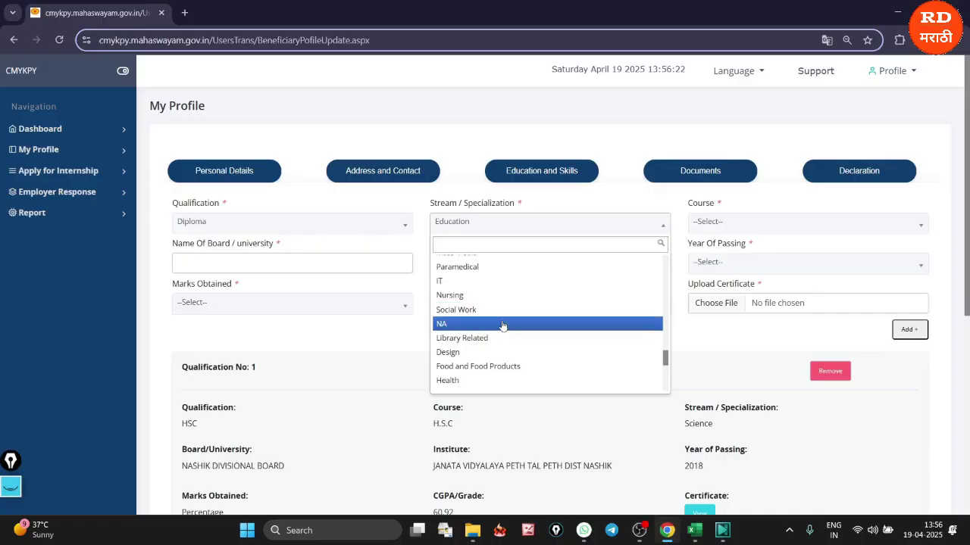
scroll(502, 323, down, 1)
scroll(500, 350, down, 2)
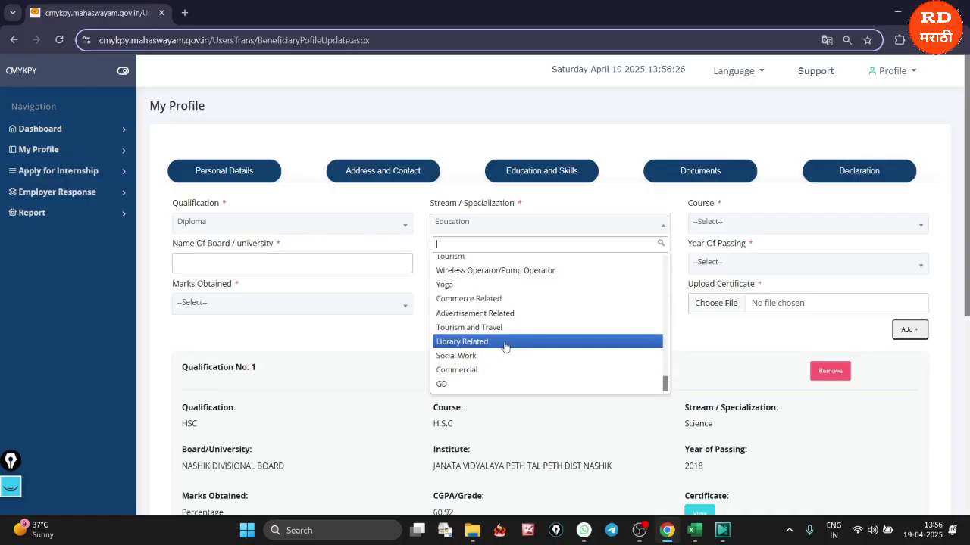
scroll(505, 346, up, 2)
click(406, 289)
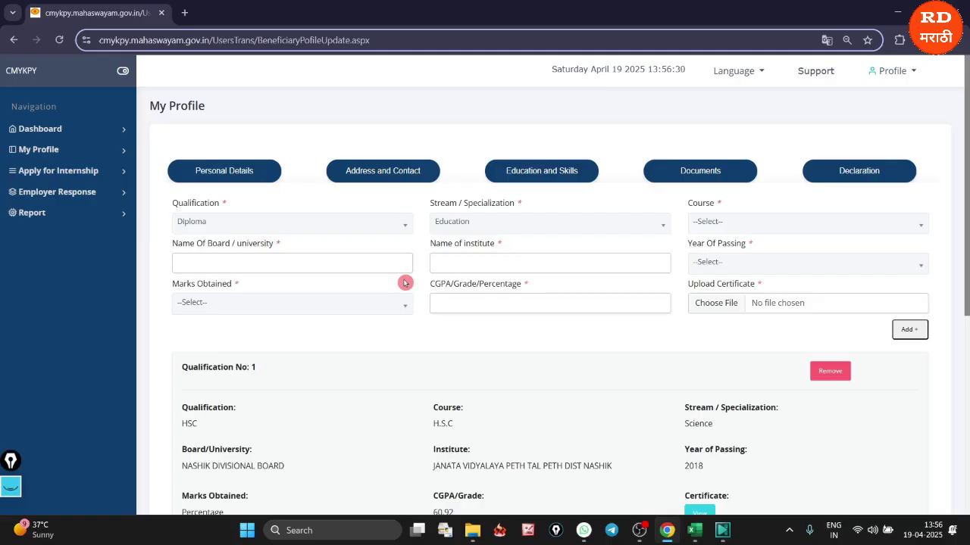
Reset the qualification to --Select-- and continue to the Documents section
click(375, 226)
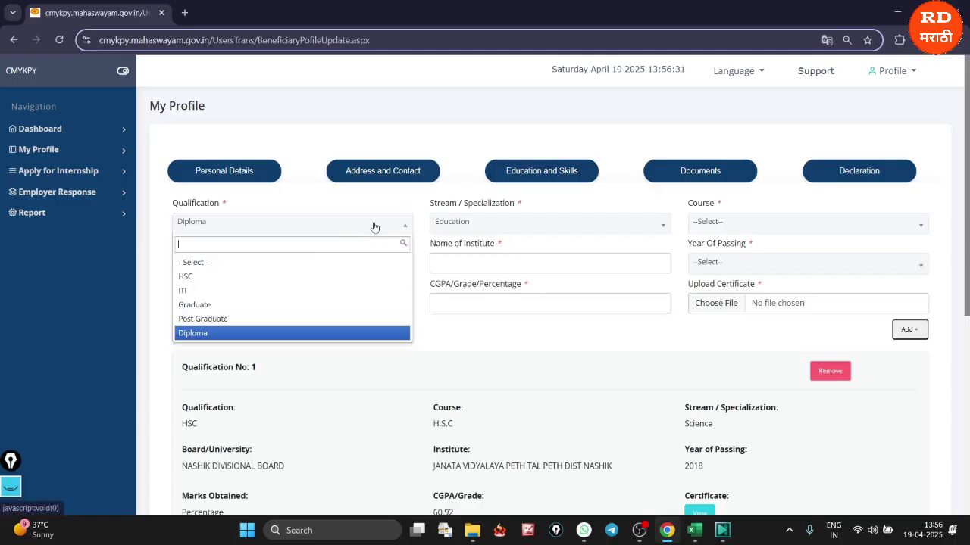
click(209, 262)
scroll(531, 334, down, 2)
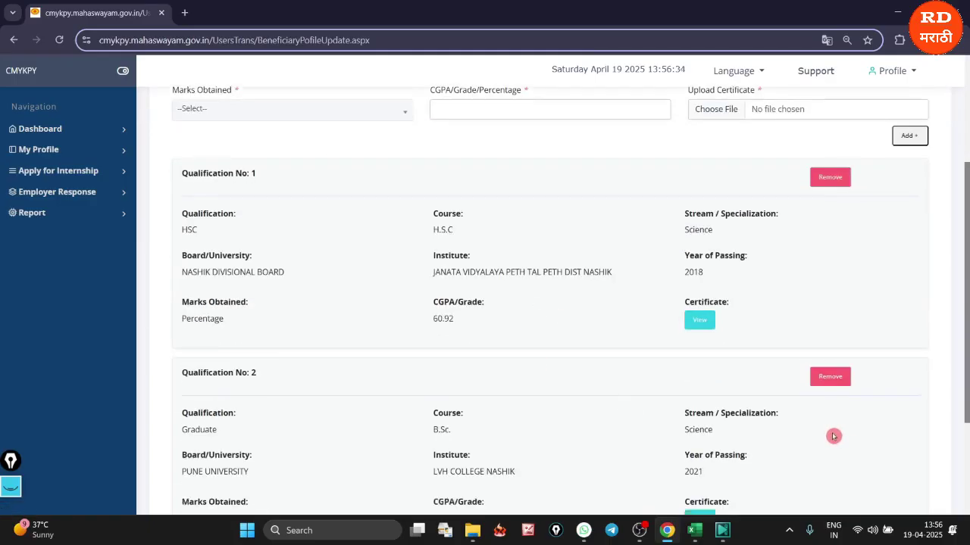
scroll(833, 437, down, 3)
click(862, 413)
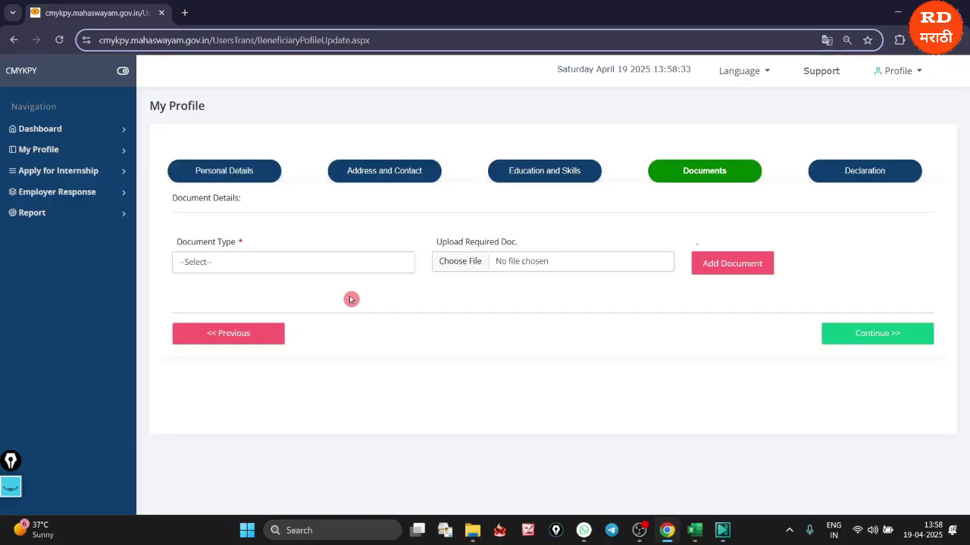
Add the Birth Certificate and other documents, then continue to the Declaration section
click(216, 263)
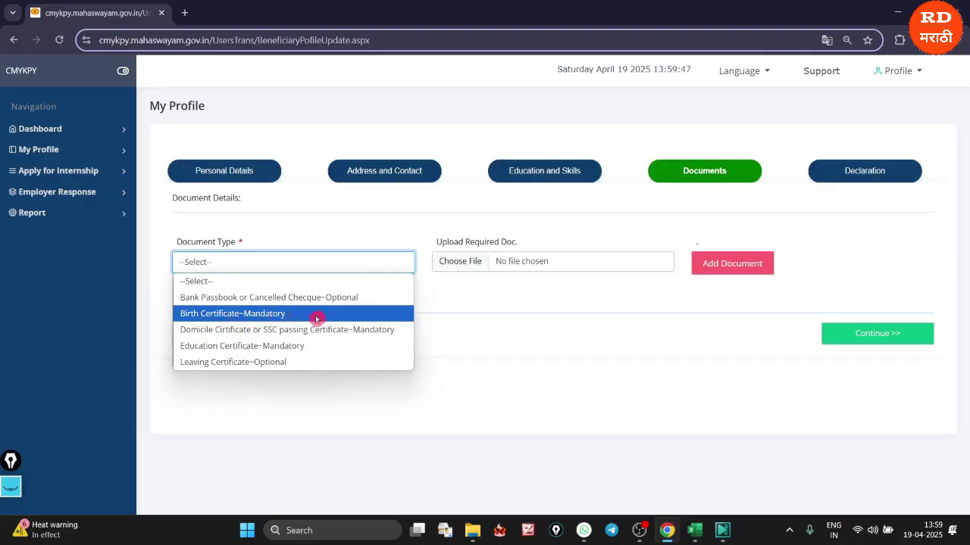
click(266, 318)
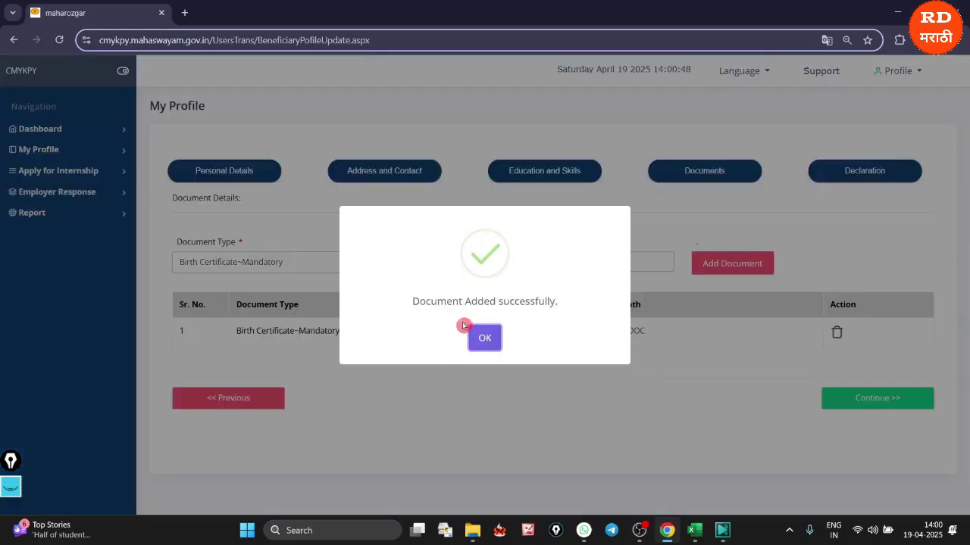
click(487, 341)
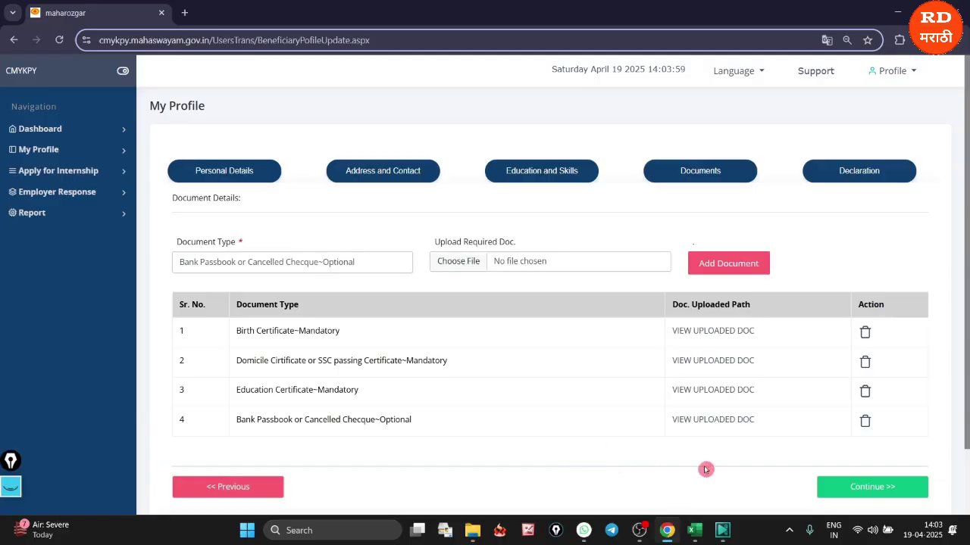
click(874, 483)
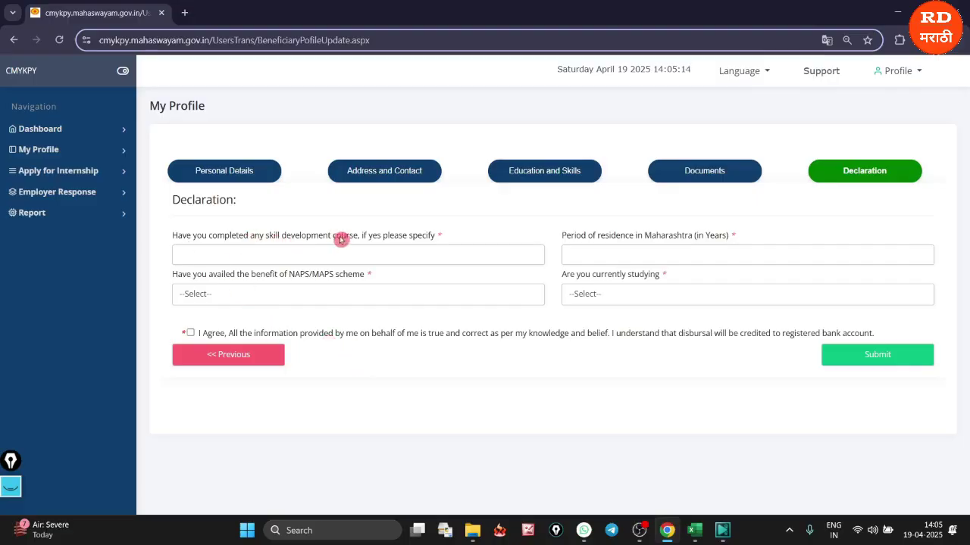
Answer the skill-development course question and enter 24 years as the period of residence
click(224, 259)
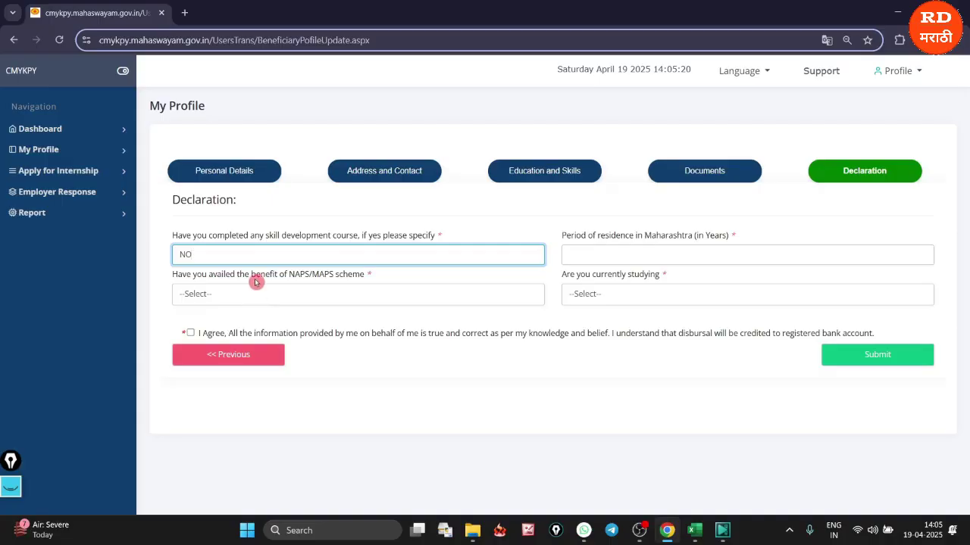
click(316, 321)
click(563, 244)
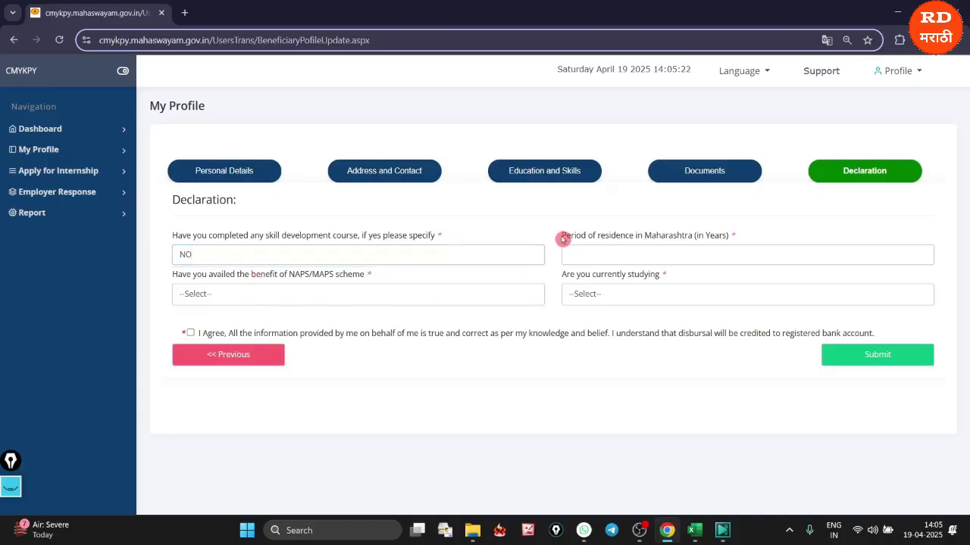
drag(563, 240, 692, 236)
click(593, 259)
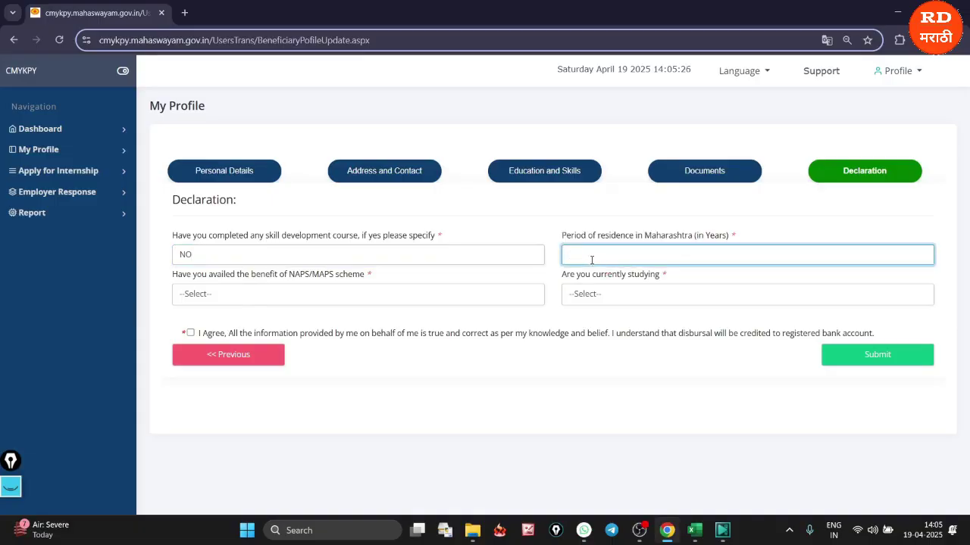
text(24)
Answer No for NAPS/MAPS benefit and currently studying, tick I Agree, and submit
click(223, 294)
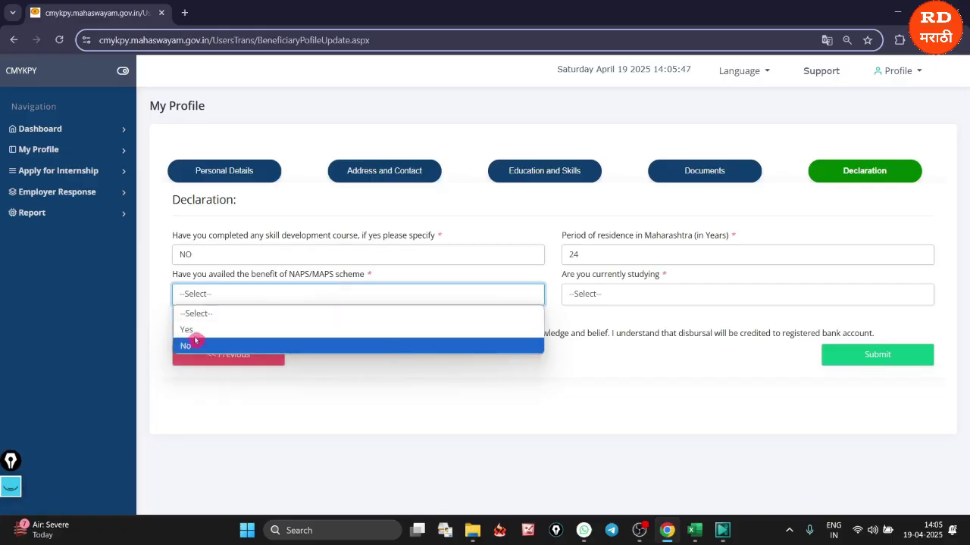
click(201, 351)
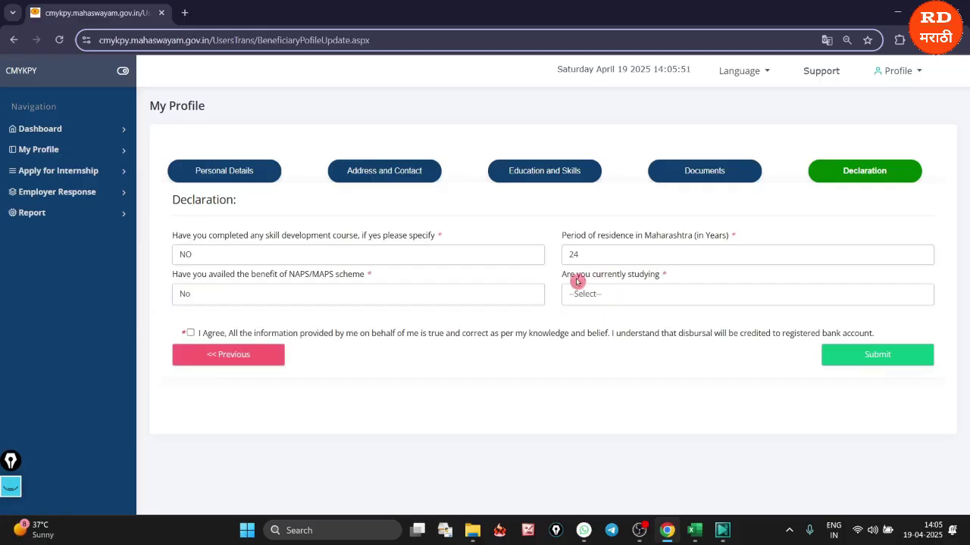
click(591, 300)
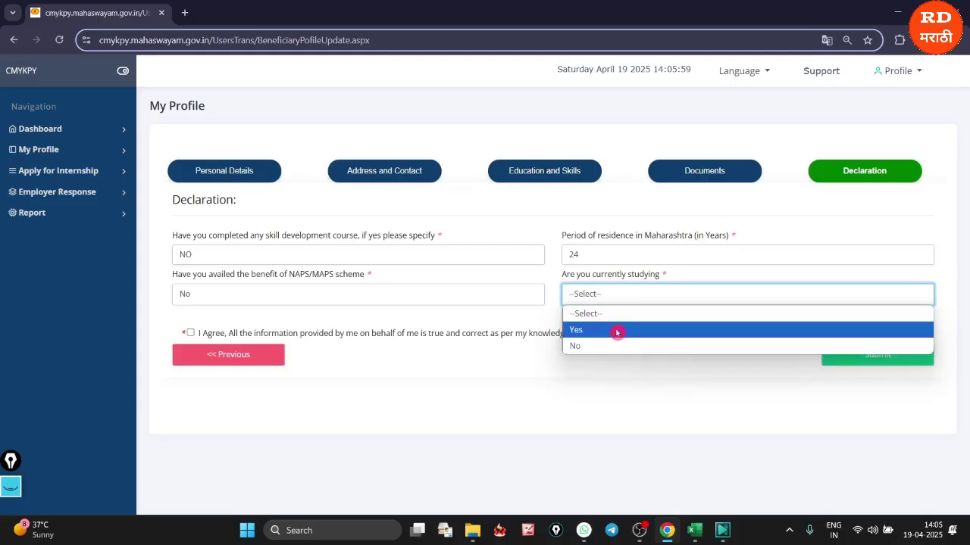
click(576, 349)
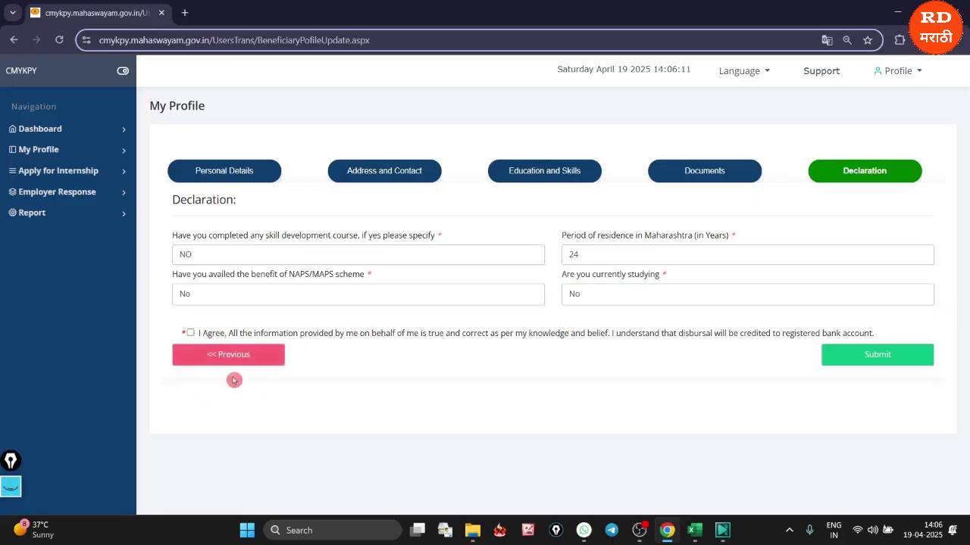
click(190, 334)
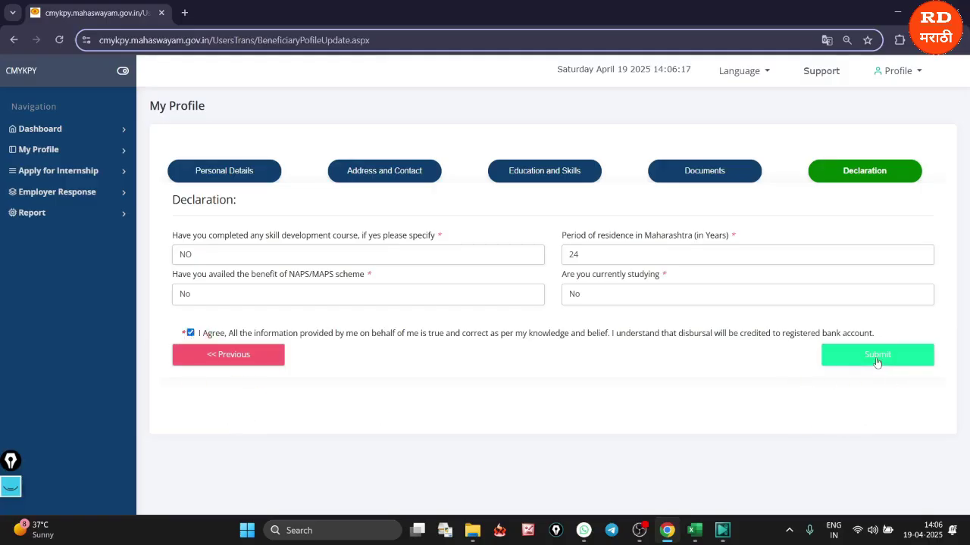
click(877, 360)
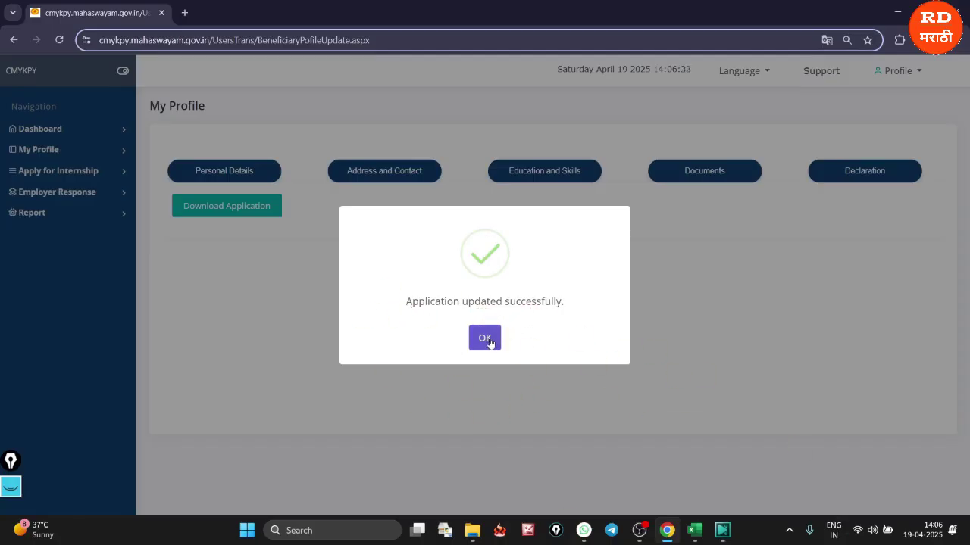
Dismiss the success message and open Download Application in a new tab
click(485, 345)
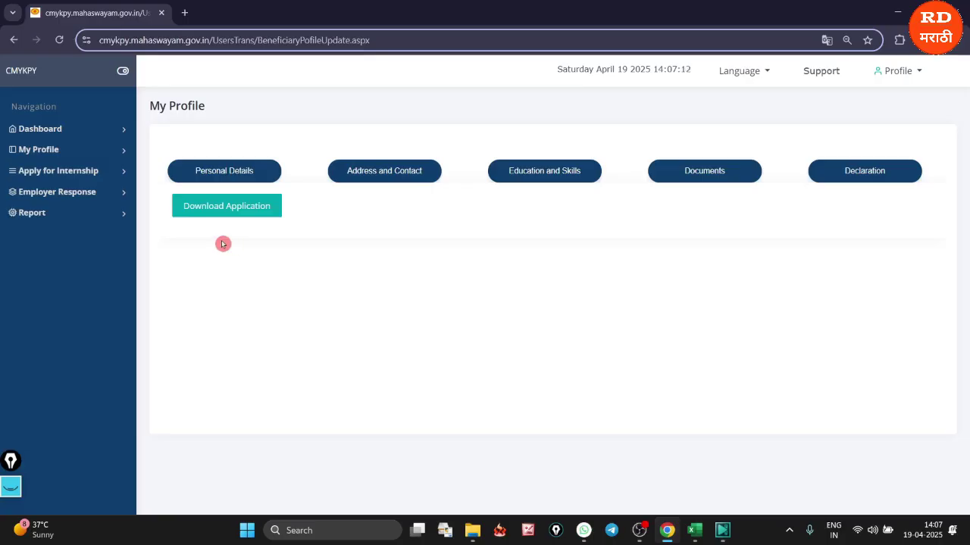
click(234, 213)
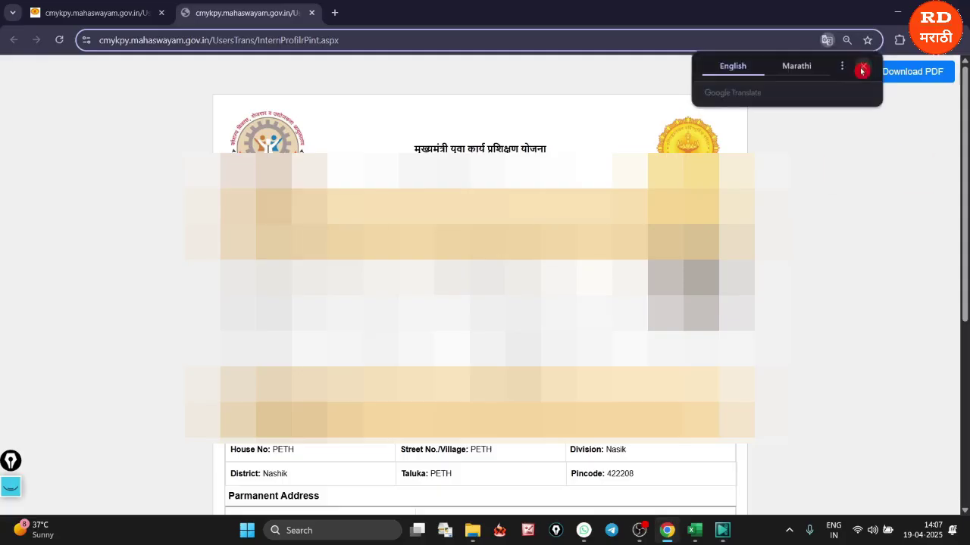
Save the printable application as a PDF in Downloads
click(863, 66)
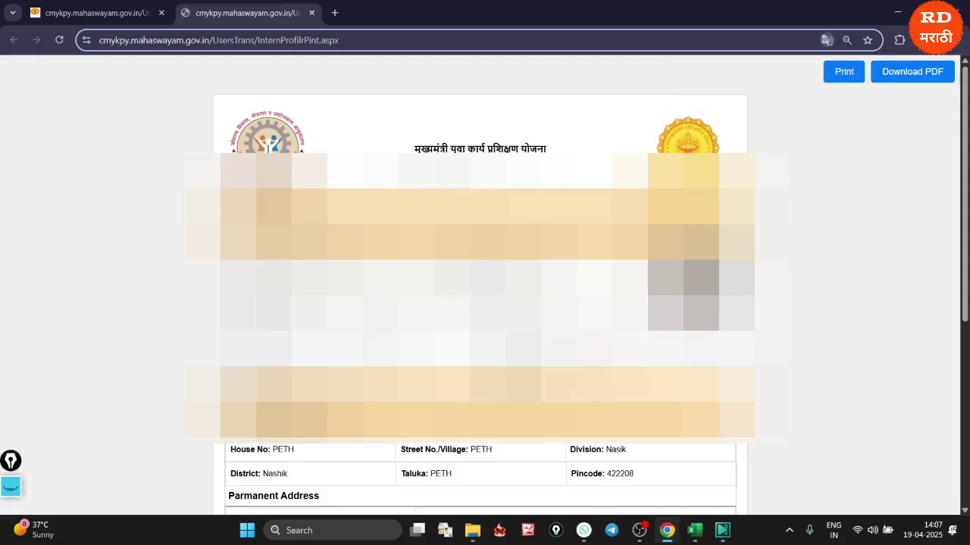
click(846, 76)
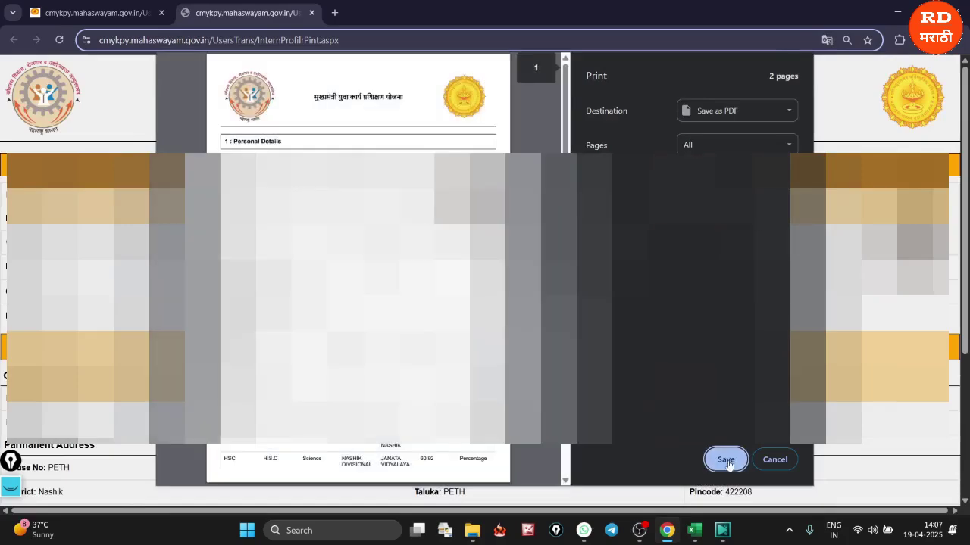
click(726, 460)
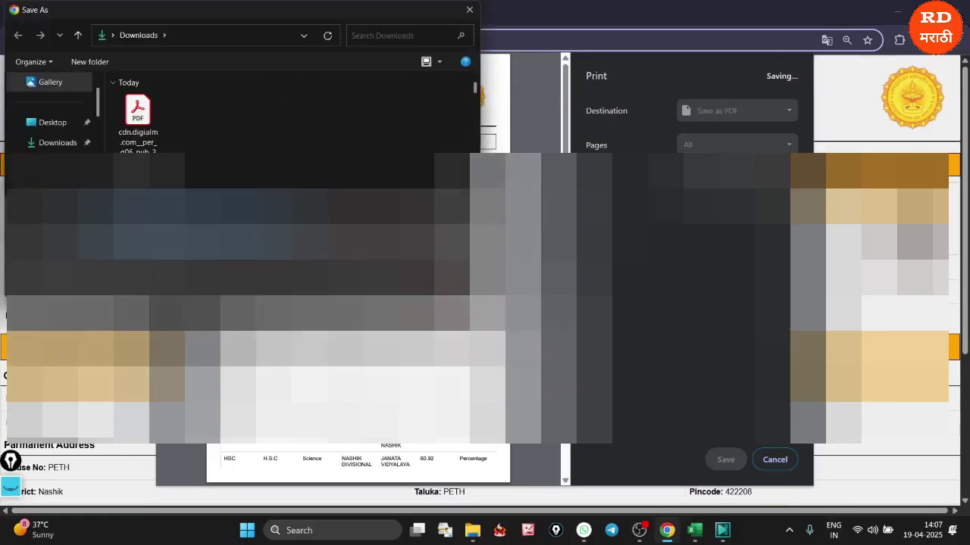
key(Return)
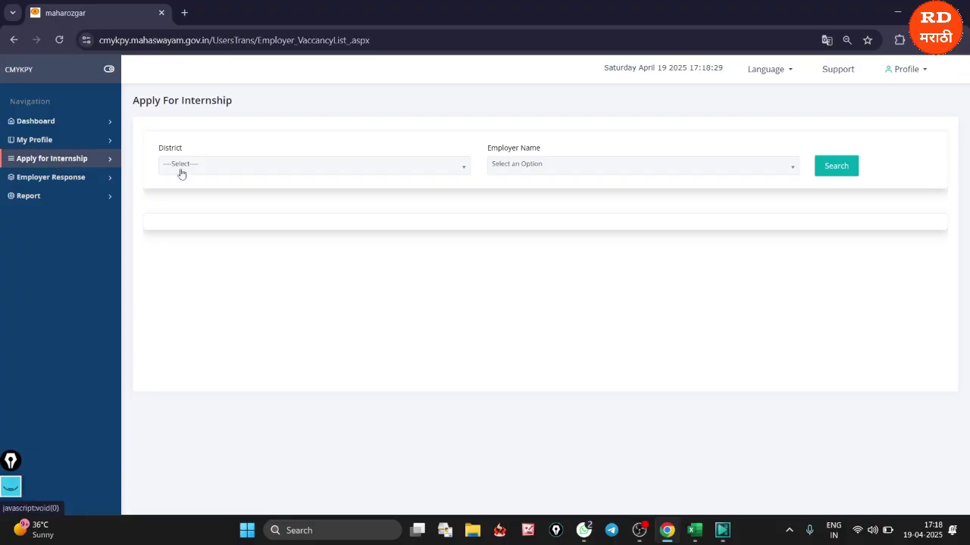
Search vacancies filtered by Nashik district and employer AARTI EDUCARE PVT.LTD., NASHIK
click(211, 161)
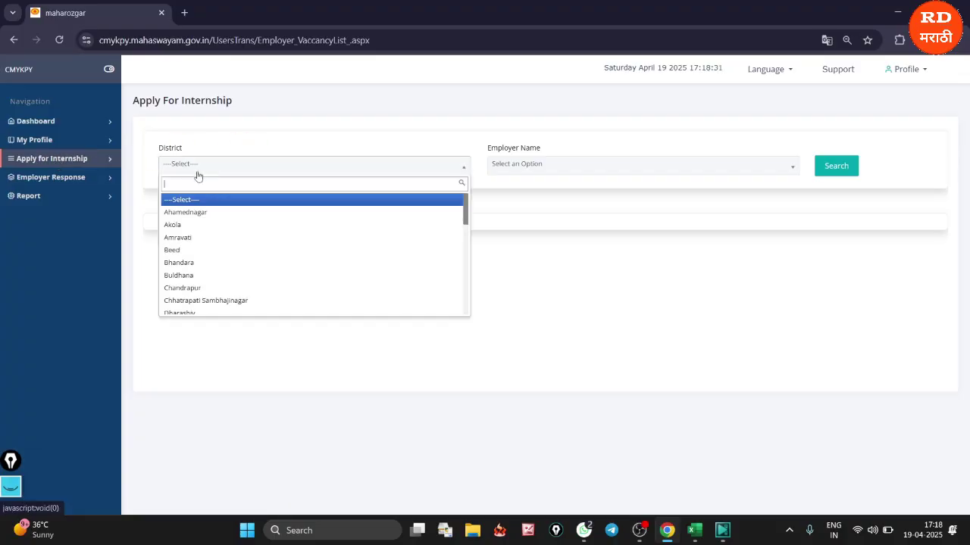
scroll(303, 273, down, 2)
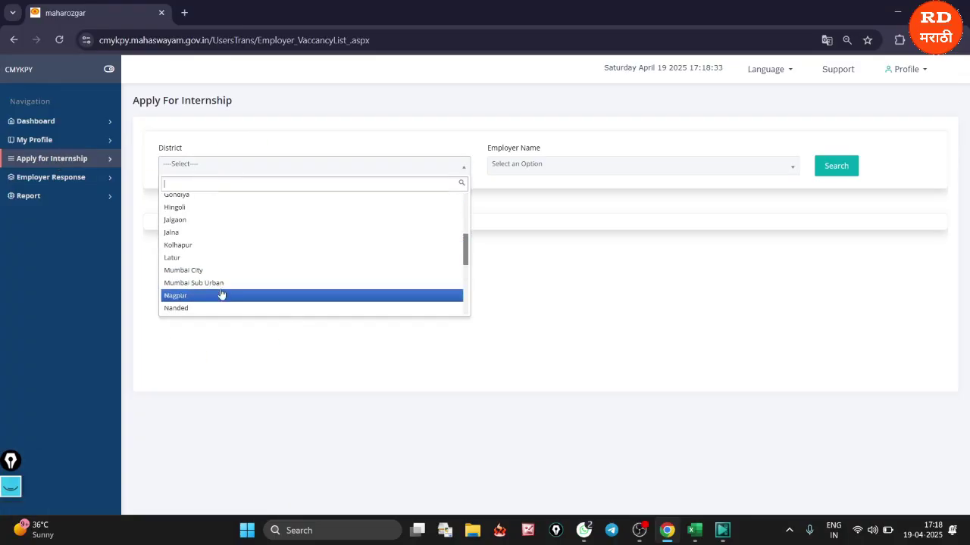
scroll(209, 291, down, 2)
click(199, 257)
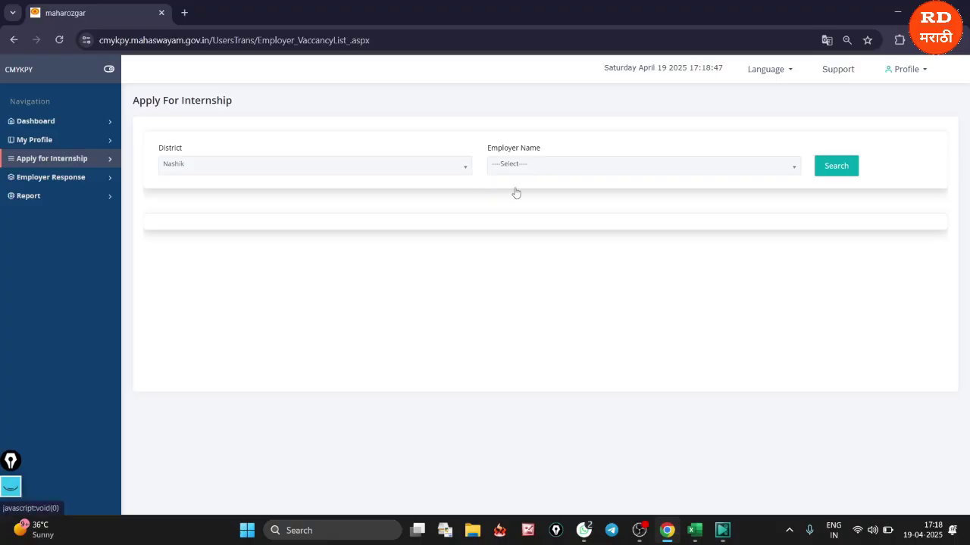
click(530, 168)
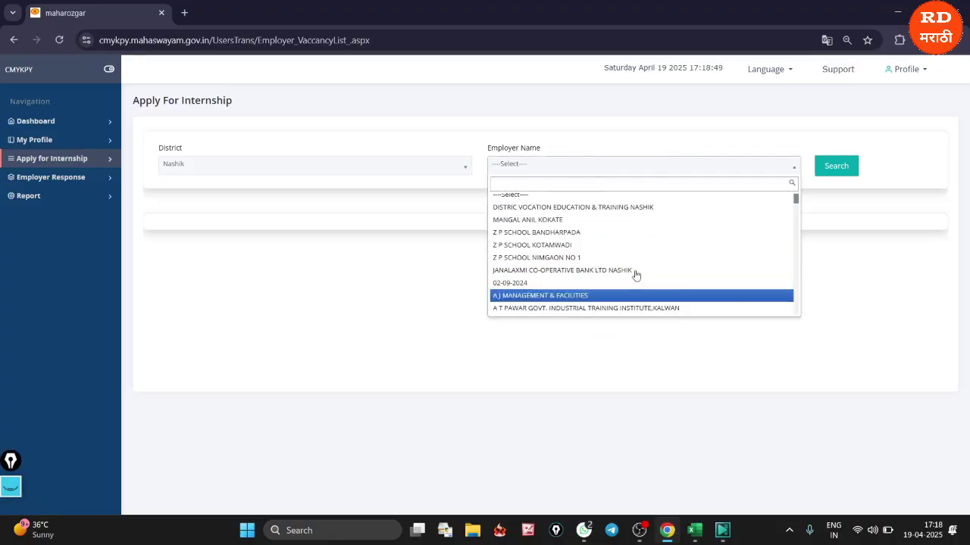
scroll(565, 294, down, 1)
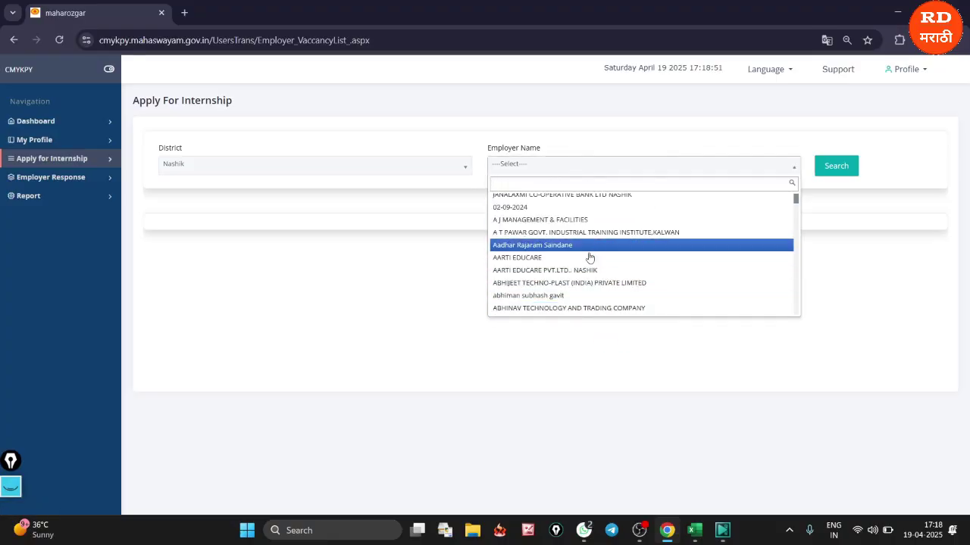
scroll(584, 261, down, 2)
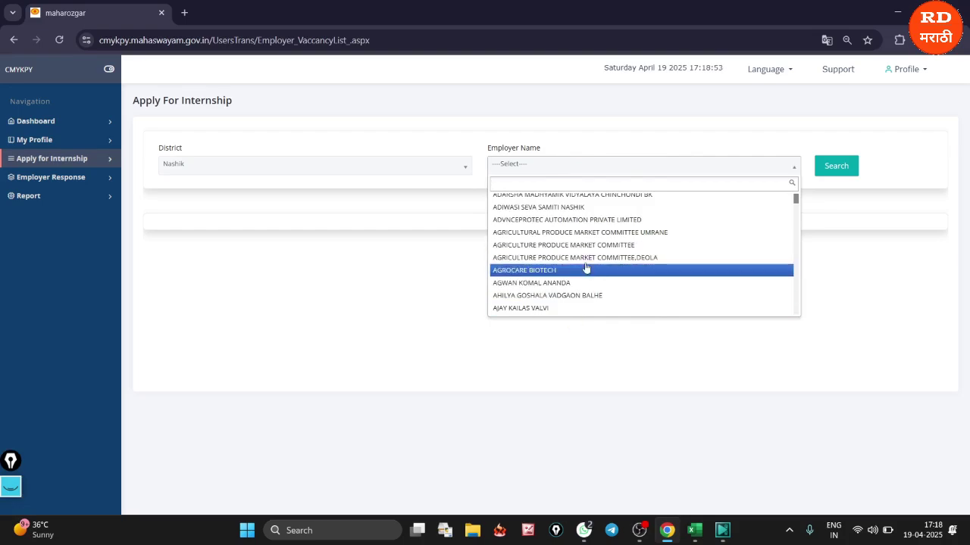
scroll(572, 249, up, 1)
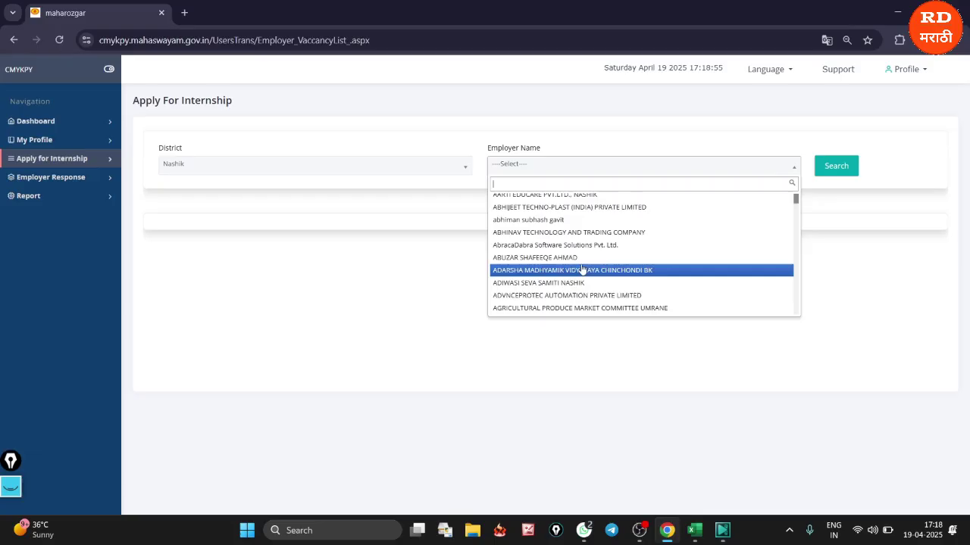
click(550, 198)
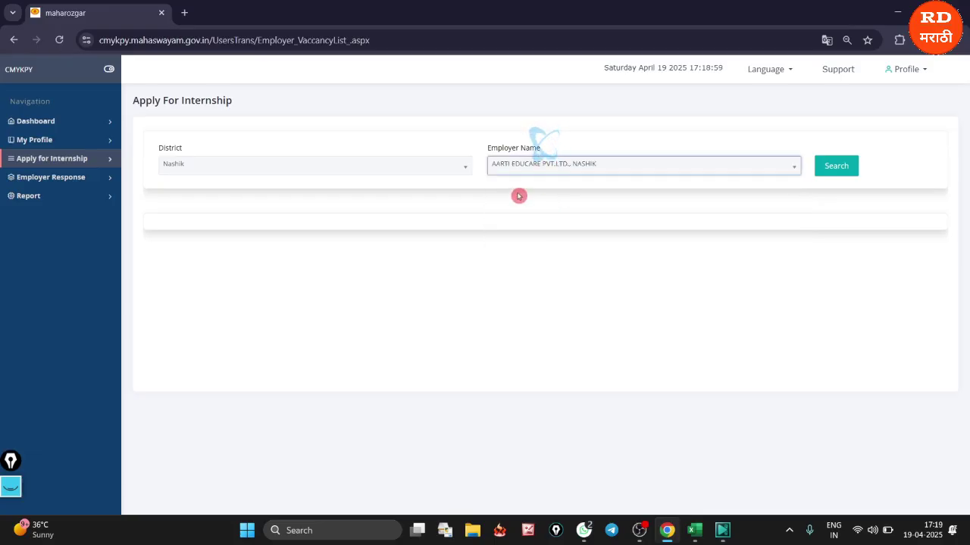
click(836, 166)
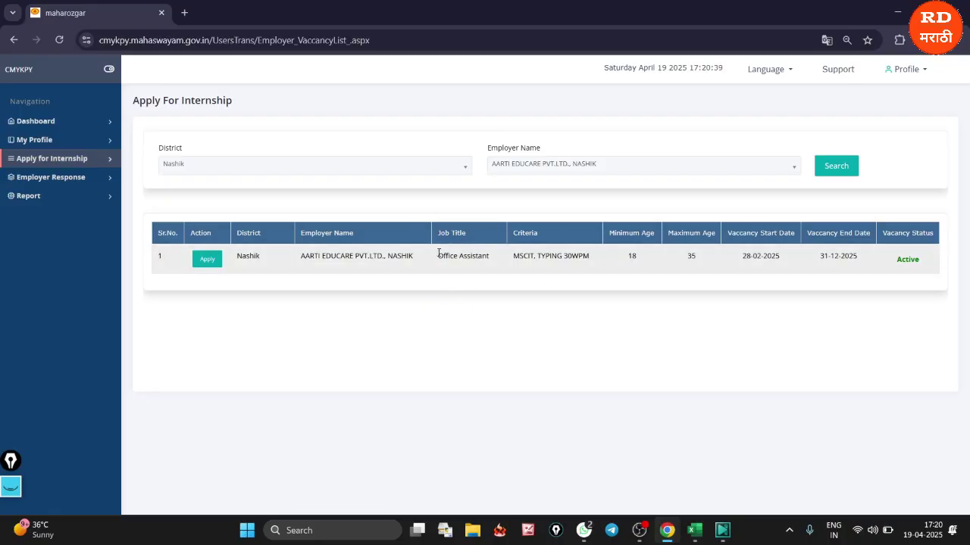
Review the active Office Assistant vacancy and tick the eligibility and Aadhar-seeded bank account declarations
drag(439, 254, 514, 256)
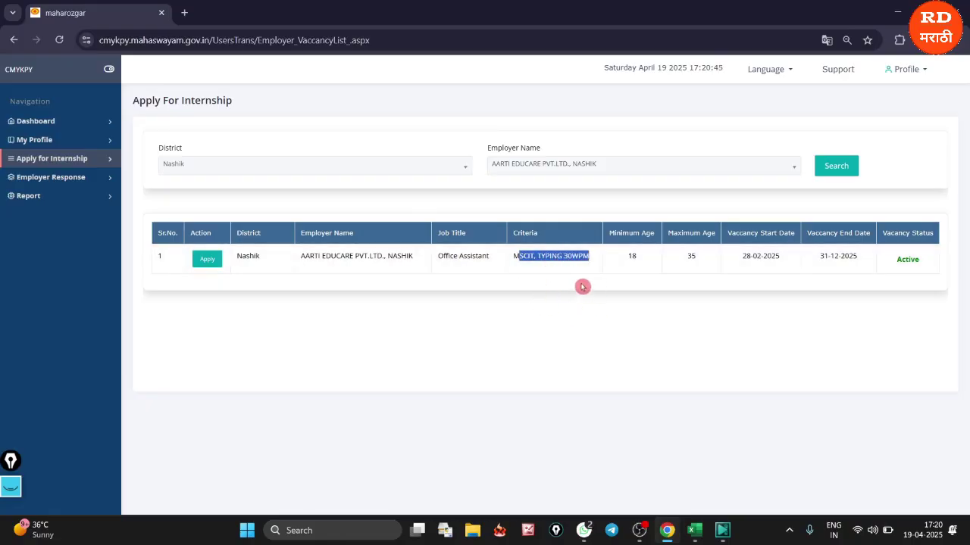
click(471, 281)
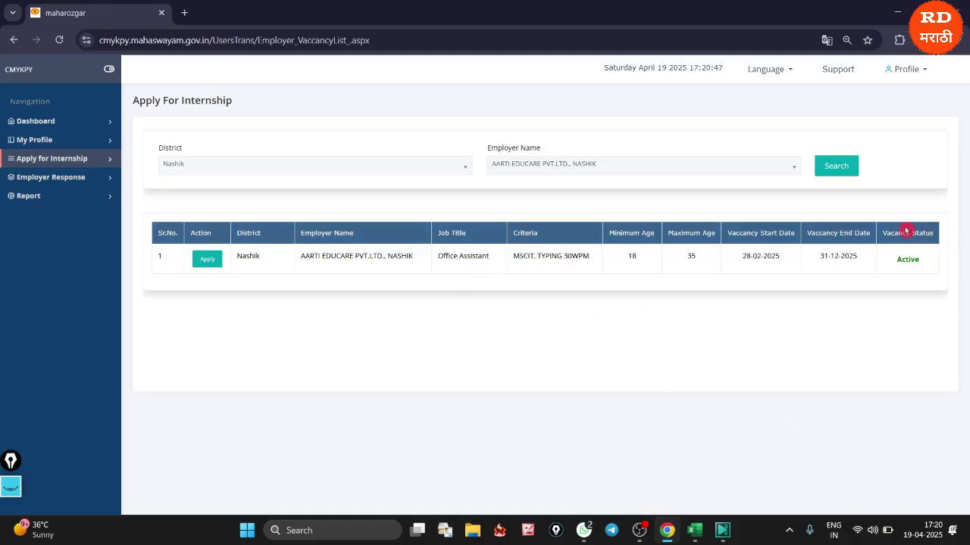
drag(898, 259, 923, 262)
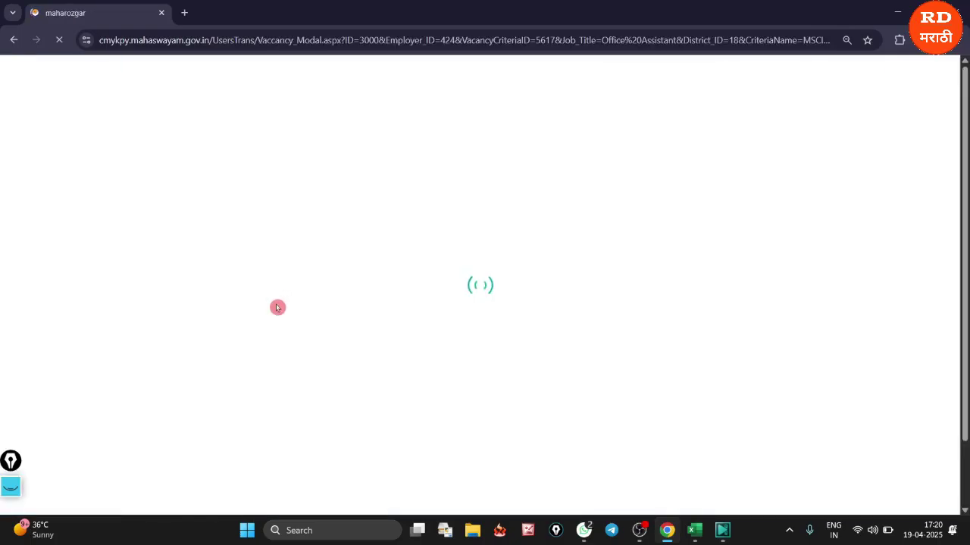
scroll(310, 287, down, 2)
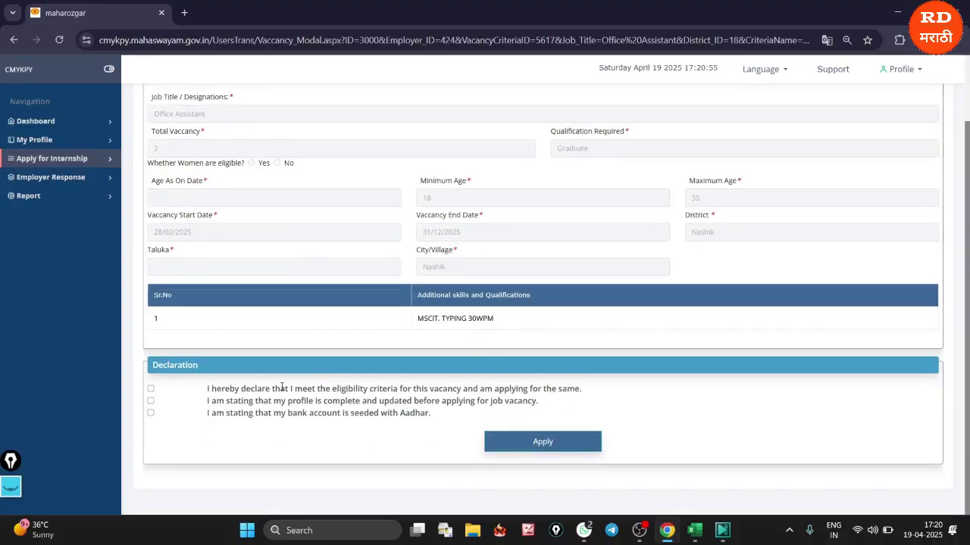
click(151, 388)
click(151, 414)
Go to the Employer Response page from the sidebar
click(60, 181)
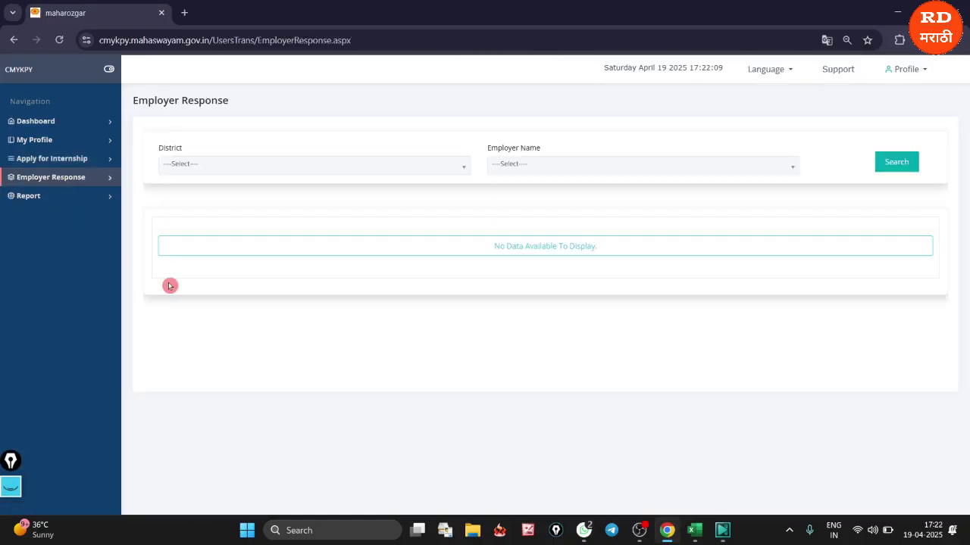